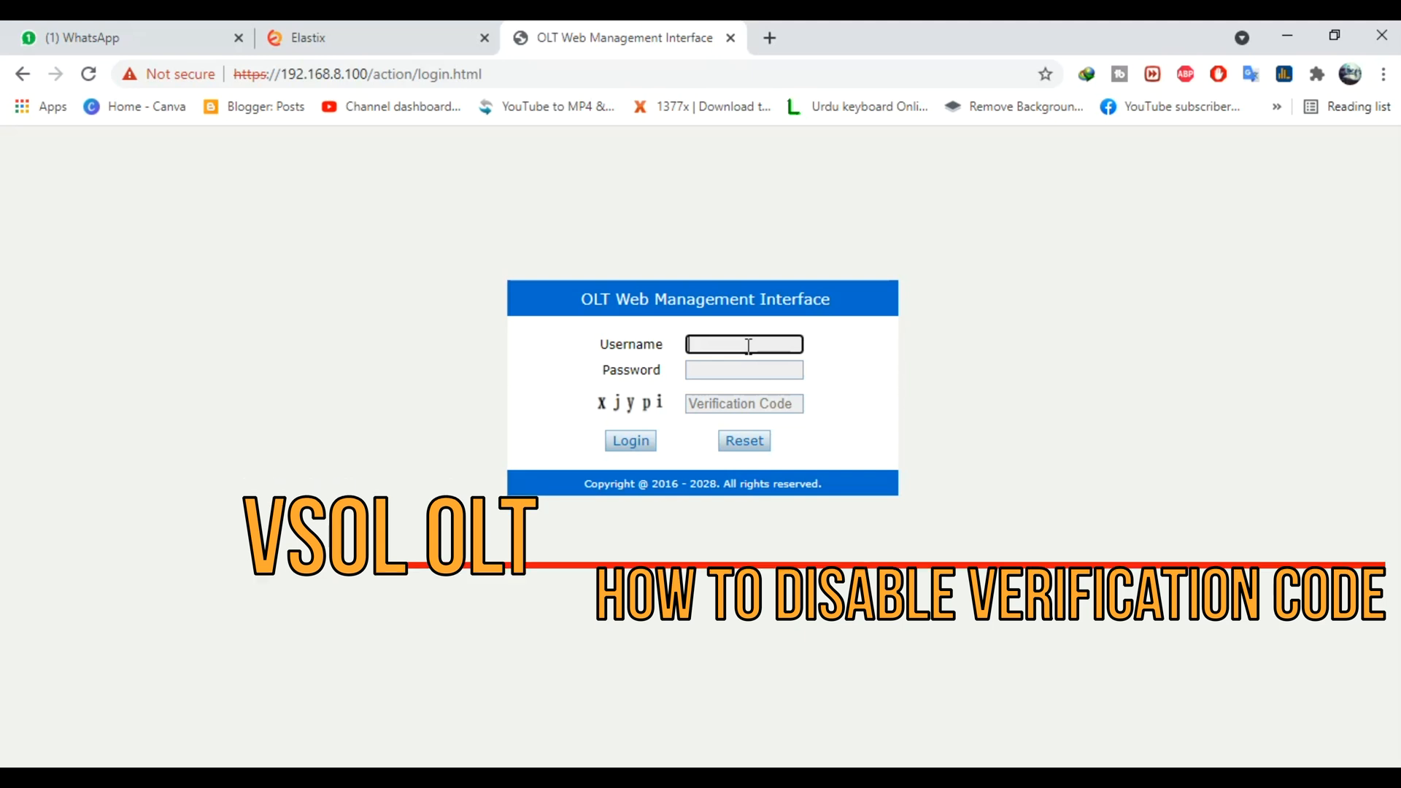
- Try to log in as admin with the account password and the displayed verification code
text(admin)
key(Tab)
key(ctrl+v)
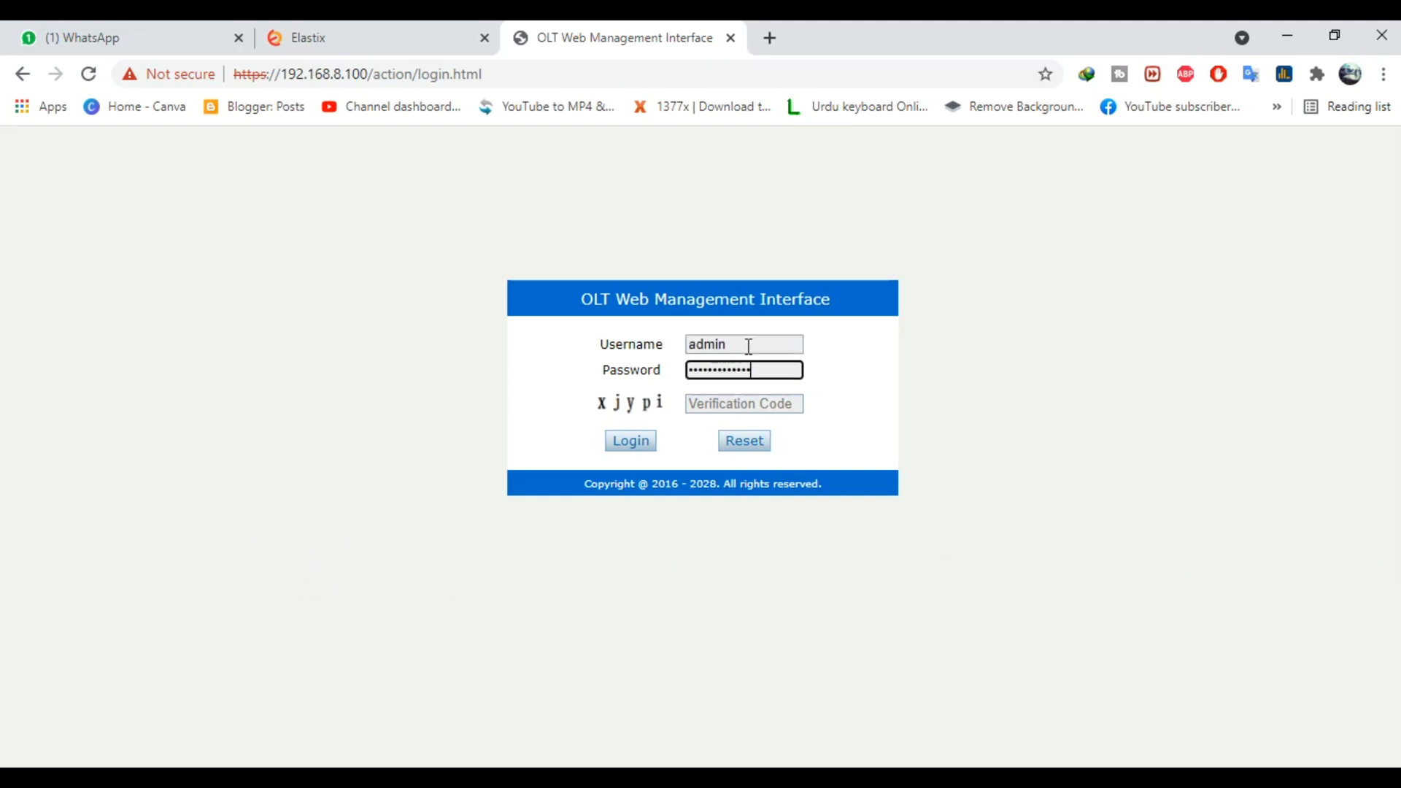
click(751, 402)
text(x)
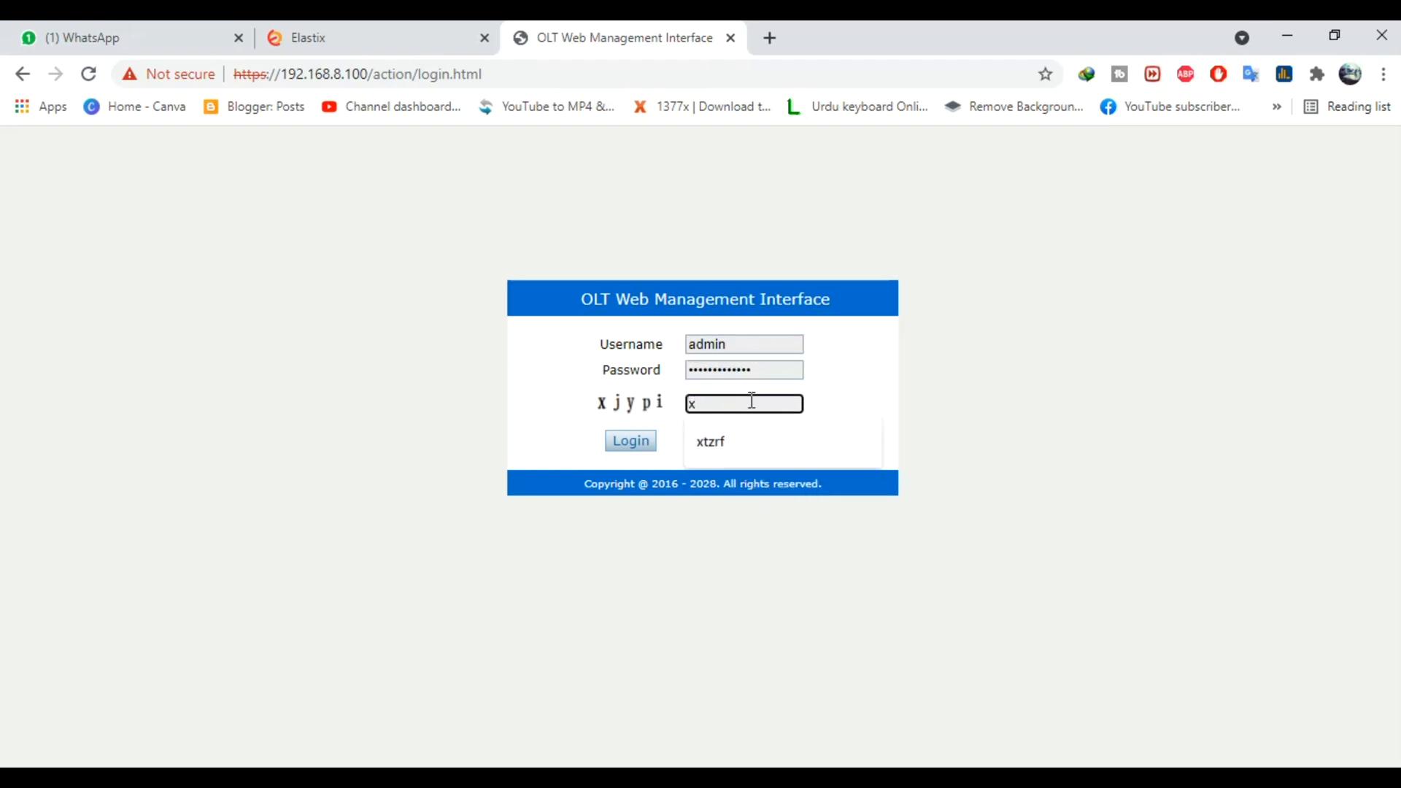
text(jypi)
key(Return)
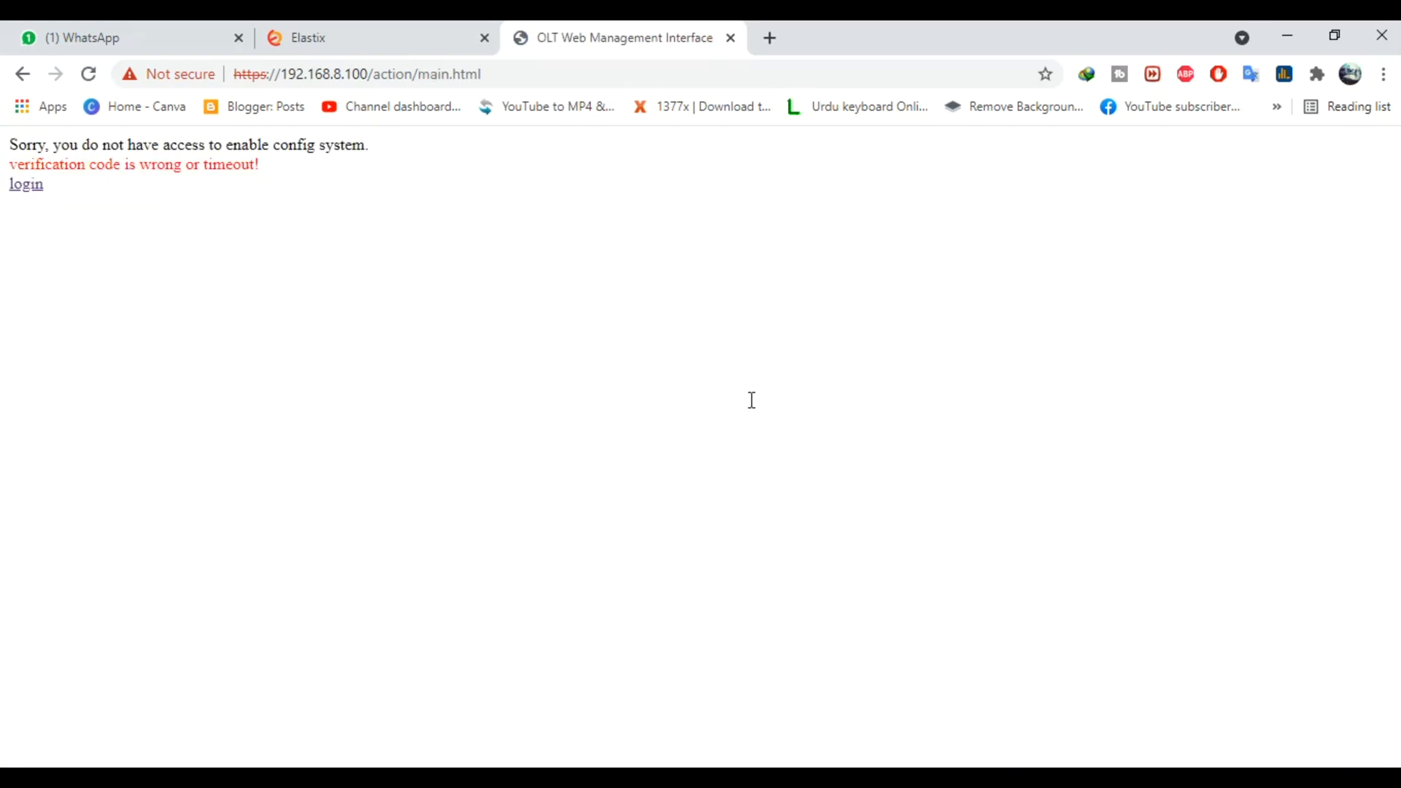
- Return to the login page and log in as admin with the account password and the new verification code
click(24, 187)
click(744, 343)
text(admin)
key(Tab)
key(ctrl+v)
key(Tab)
text(br)
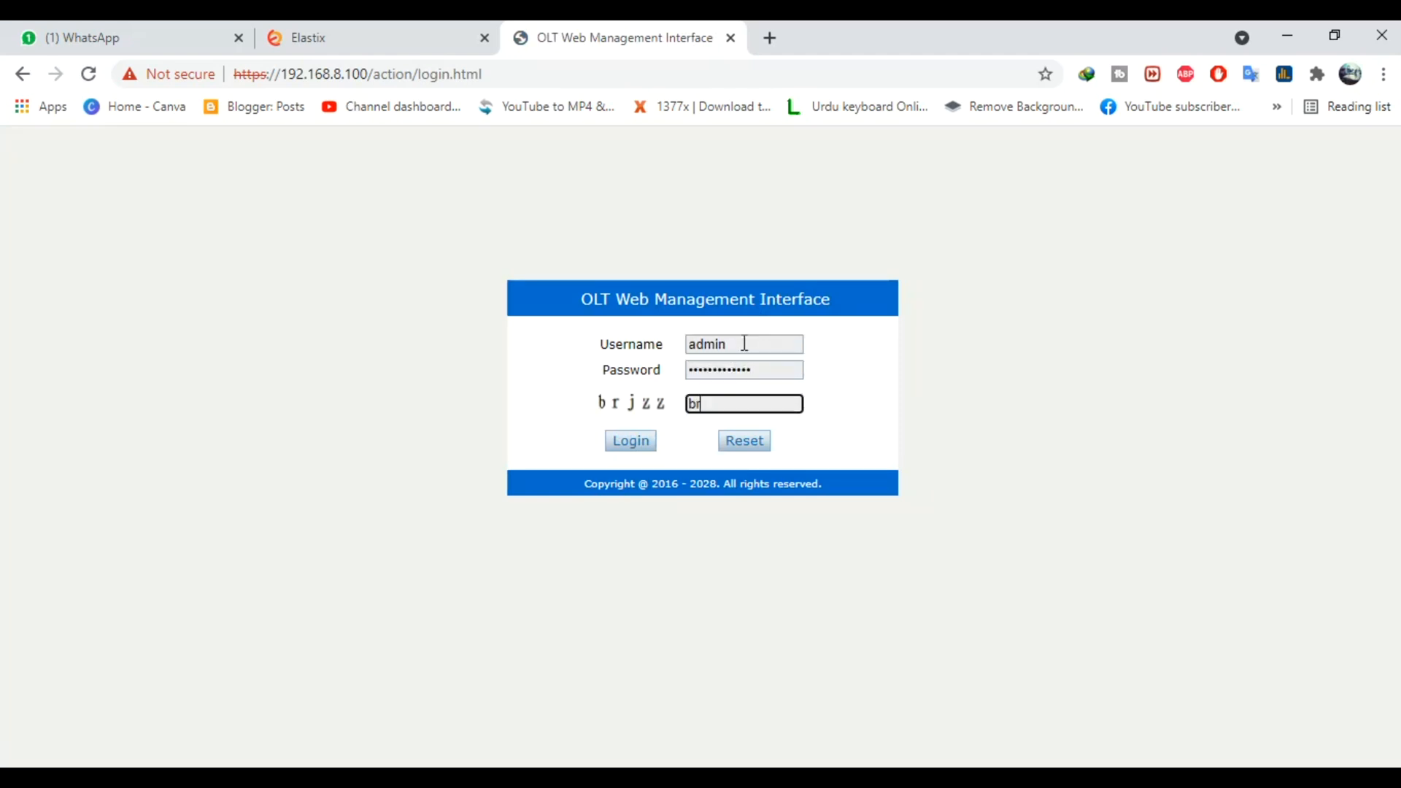
text(jzz)
key(Return)
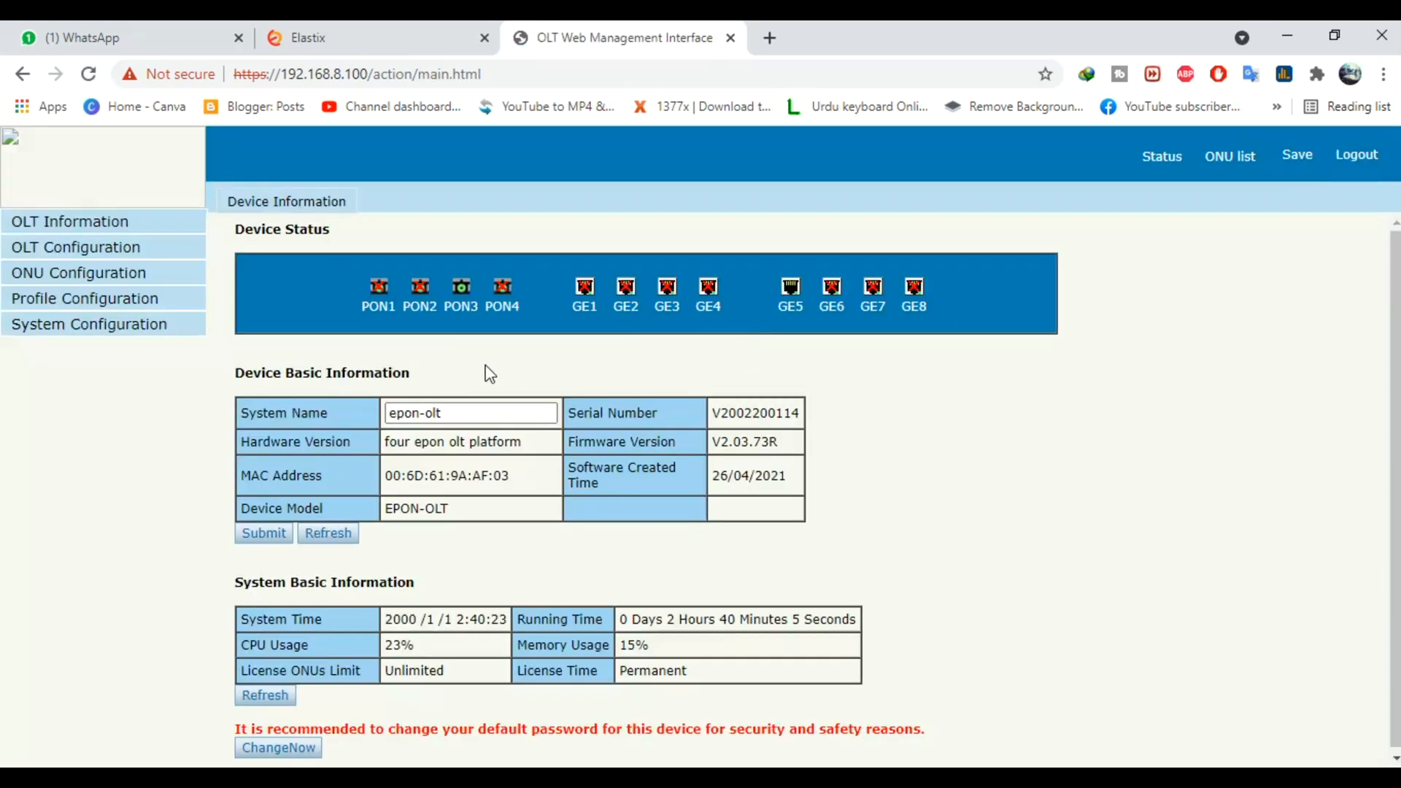
- Set Verification Code and Session Key to Disable in the web login configuration and submit the changes
click(117, 326)
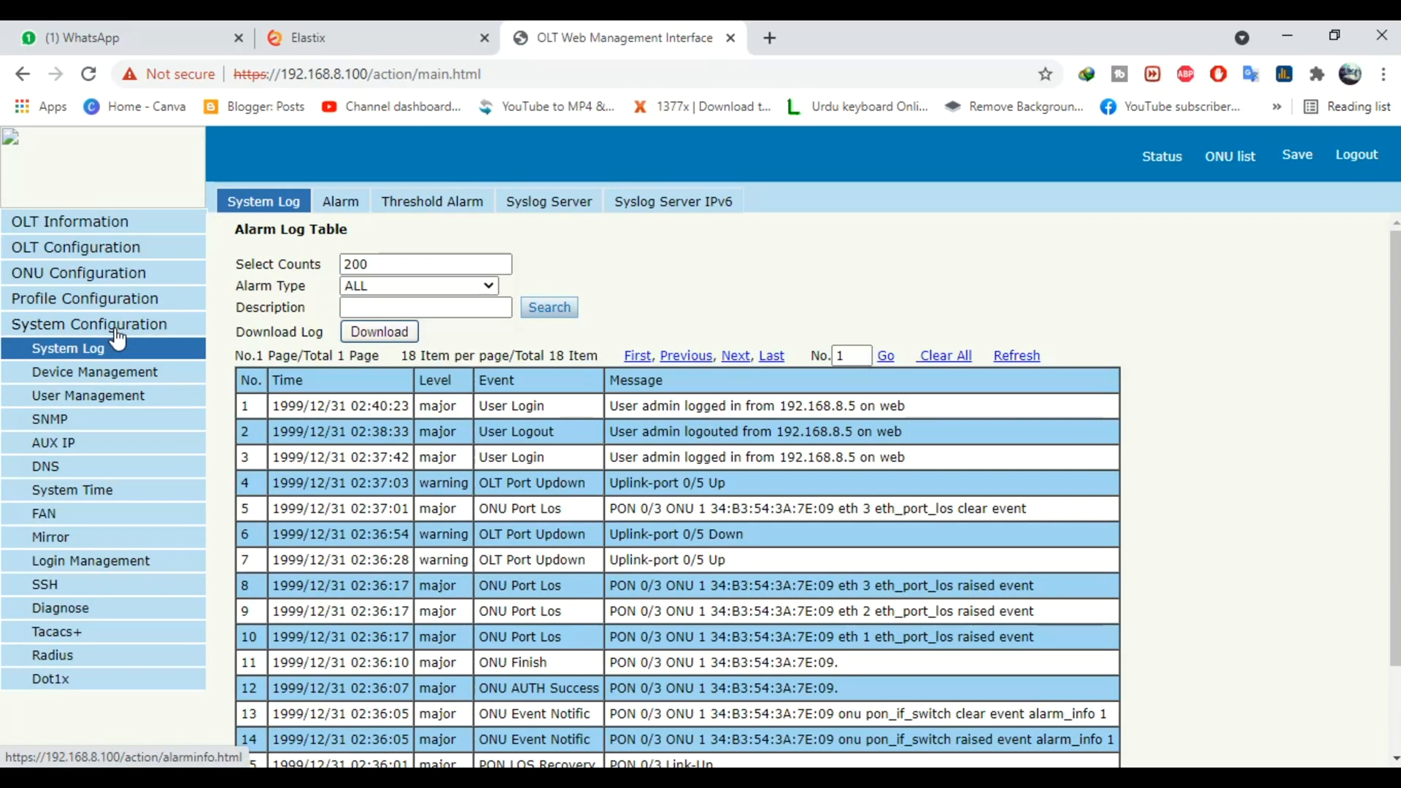
click(109, 563)
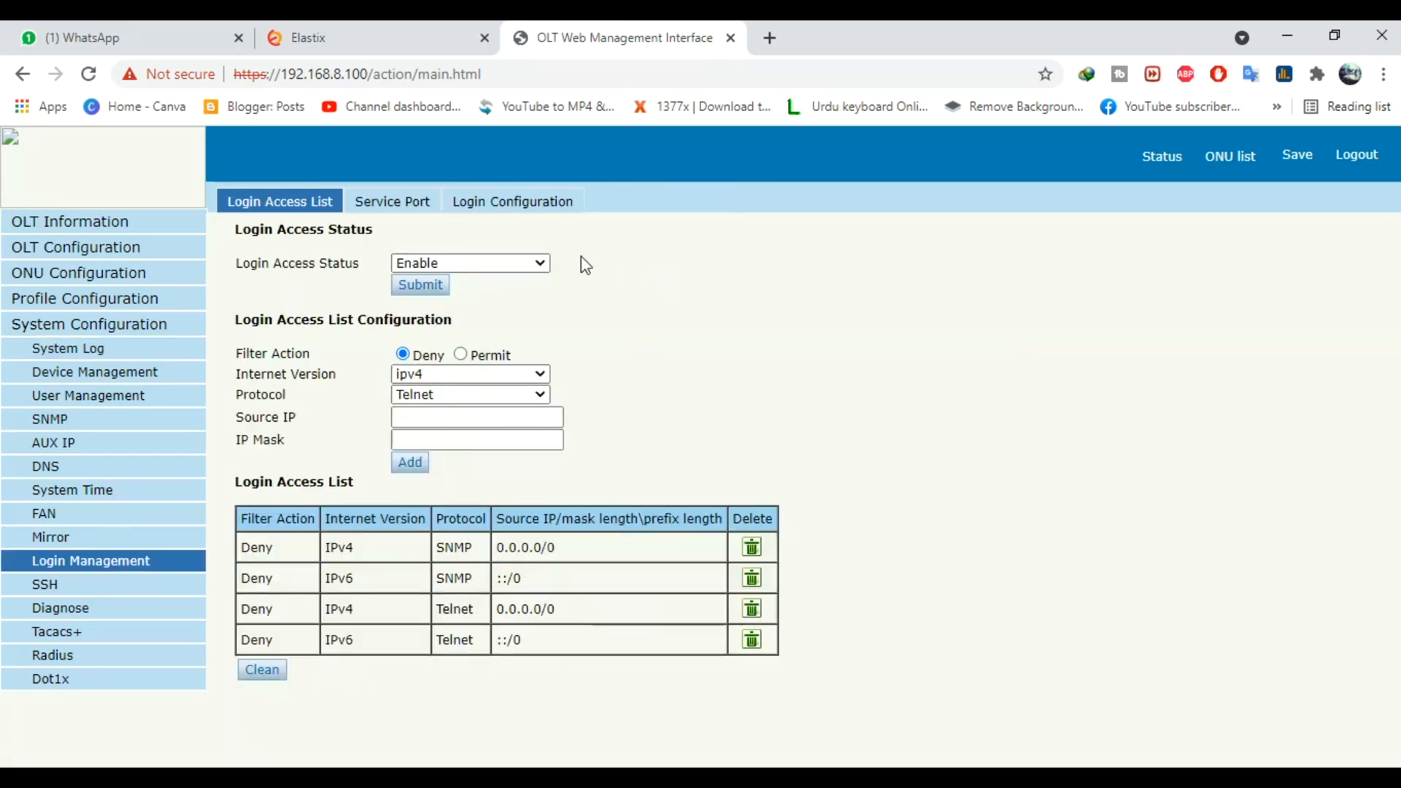
click(501, 210)
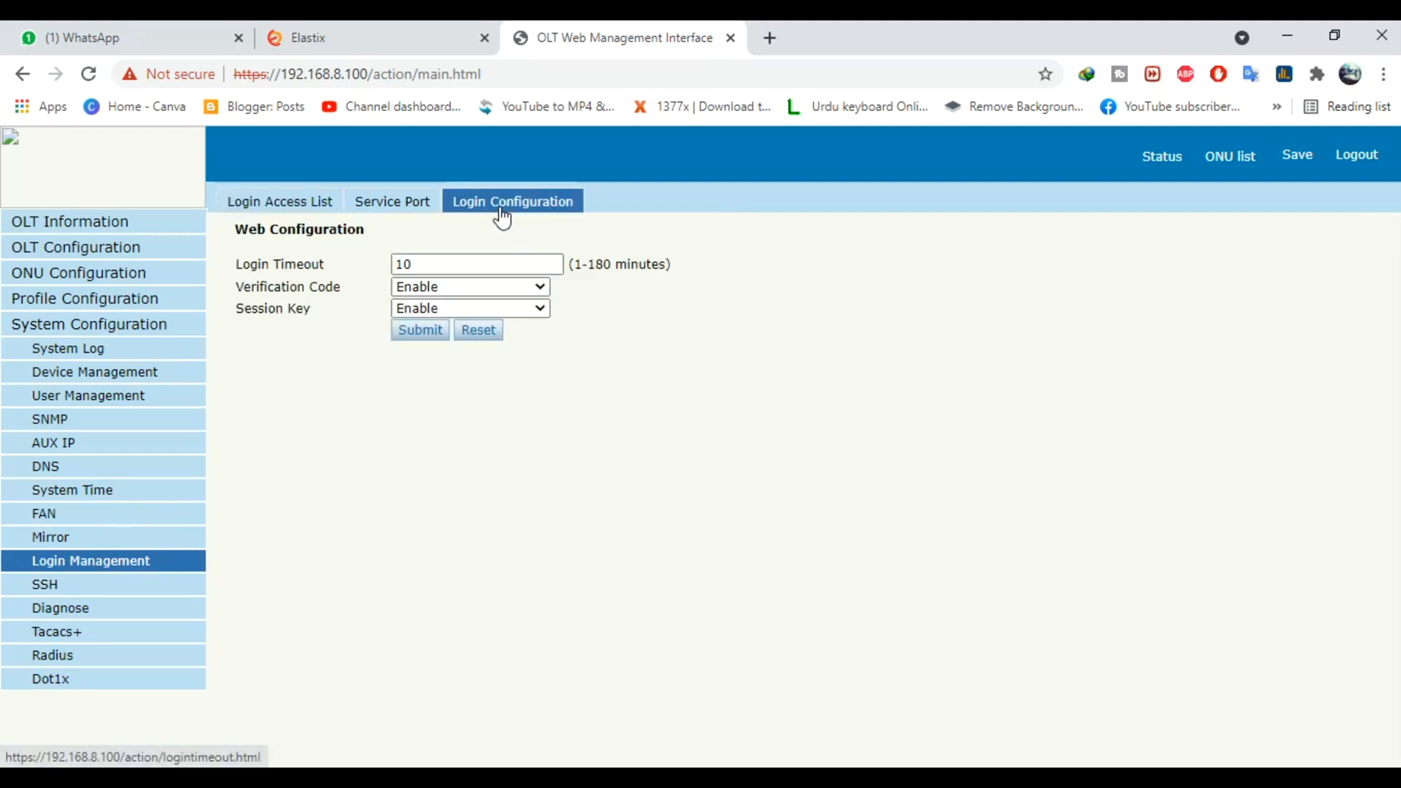
click(506, 289)
click(506, 300)
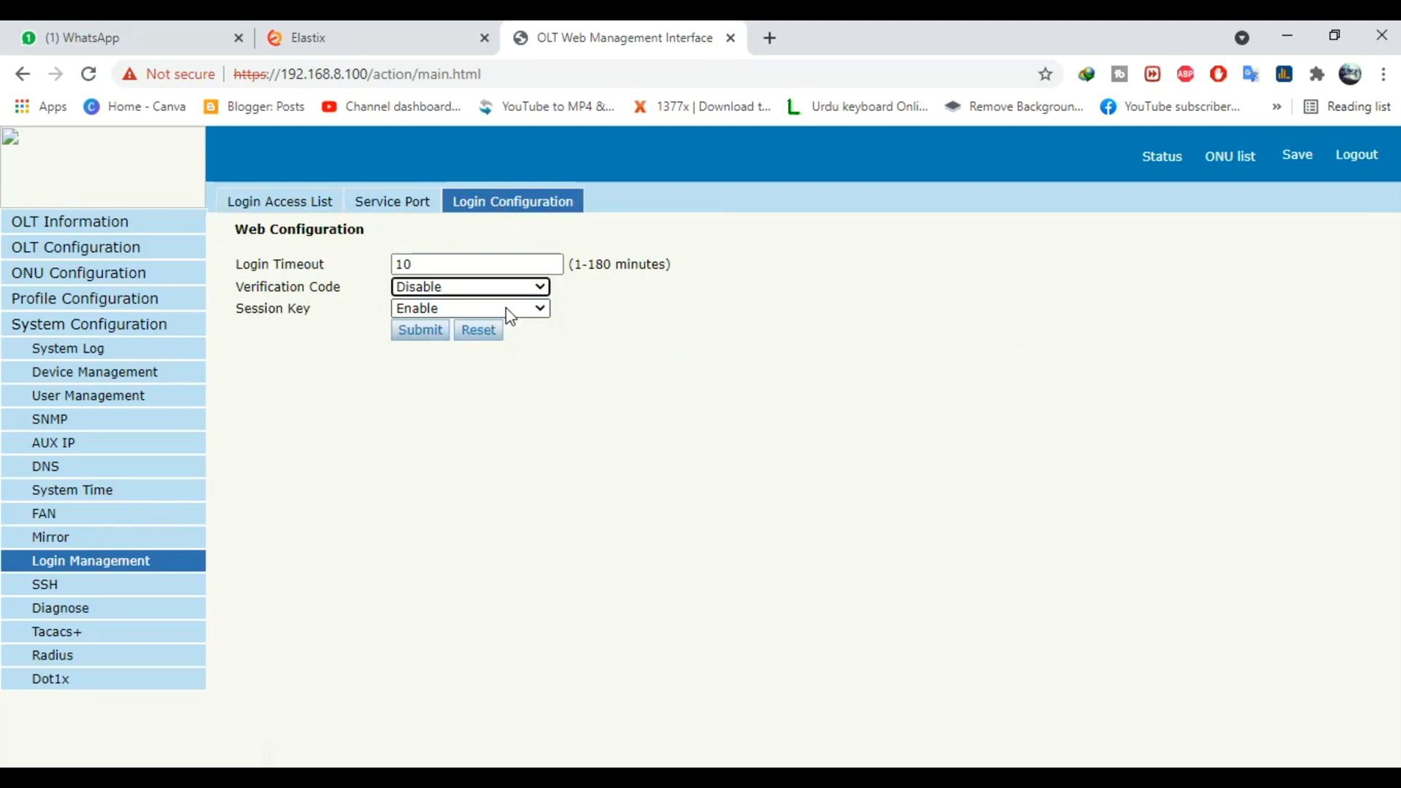
click(514, 313)
click(517, 325)
click(435, 270)
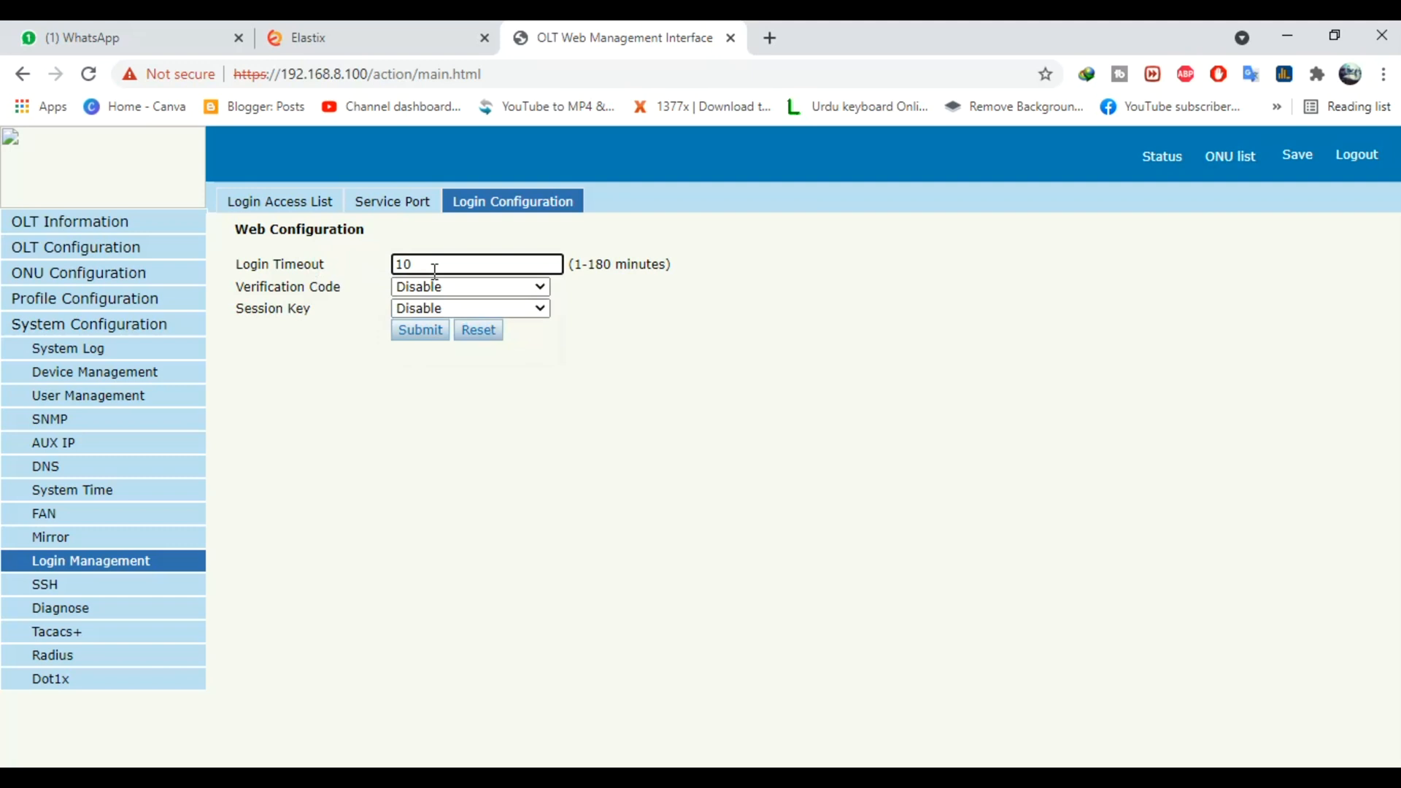
click(431, 337)
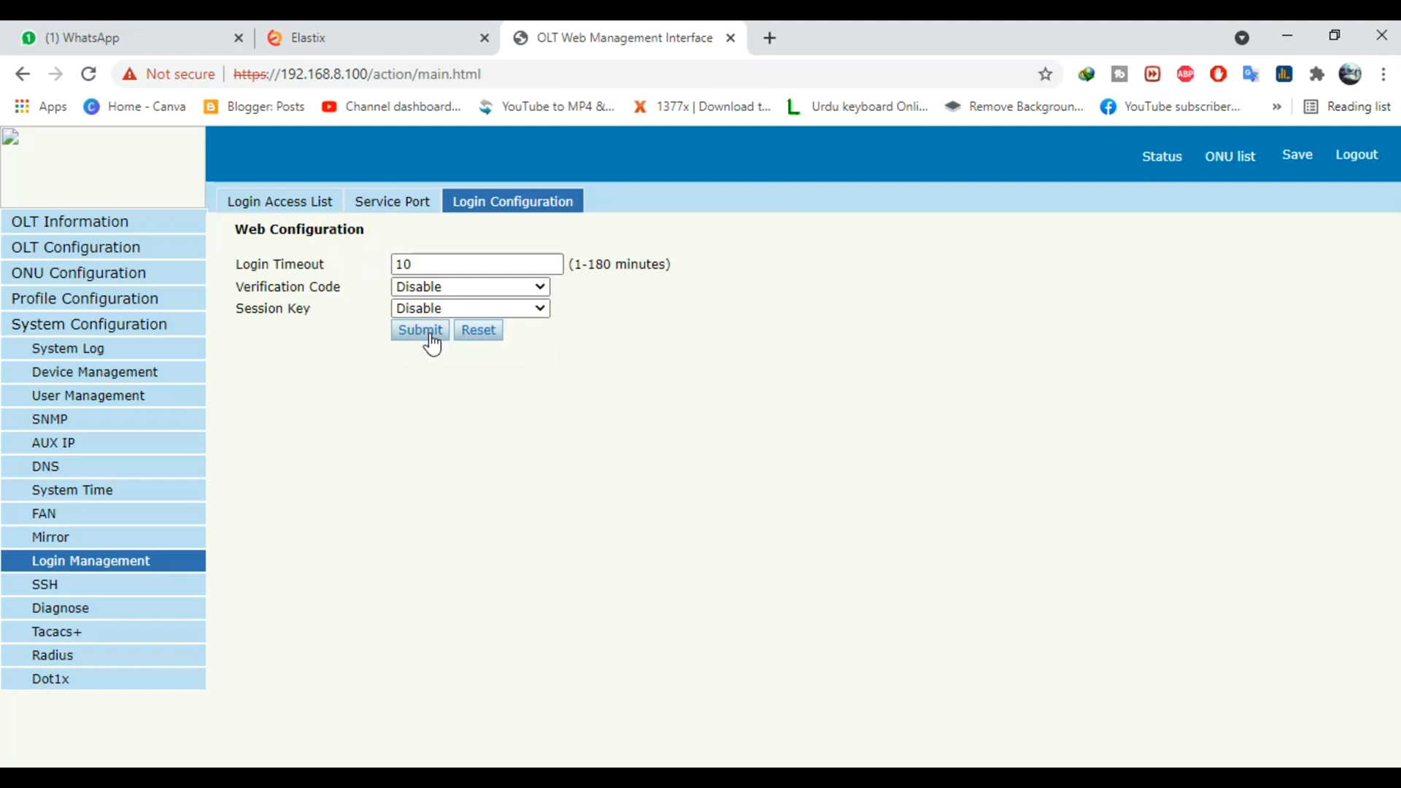
click(447, 262)
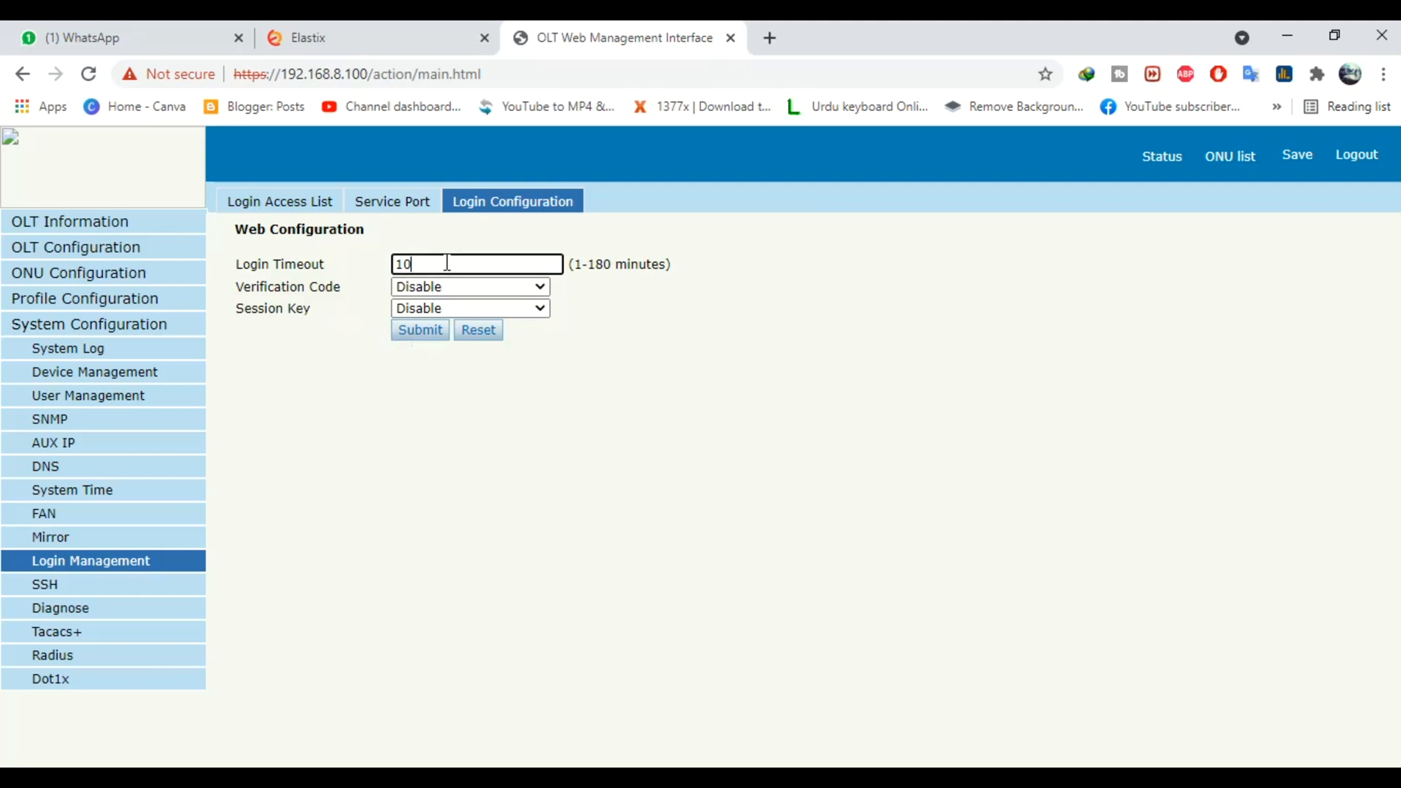
- Open the user management settings, check the role permissions and return to the user list
click(264, 205)
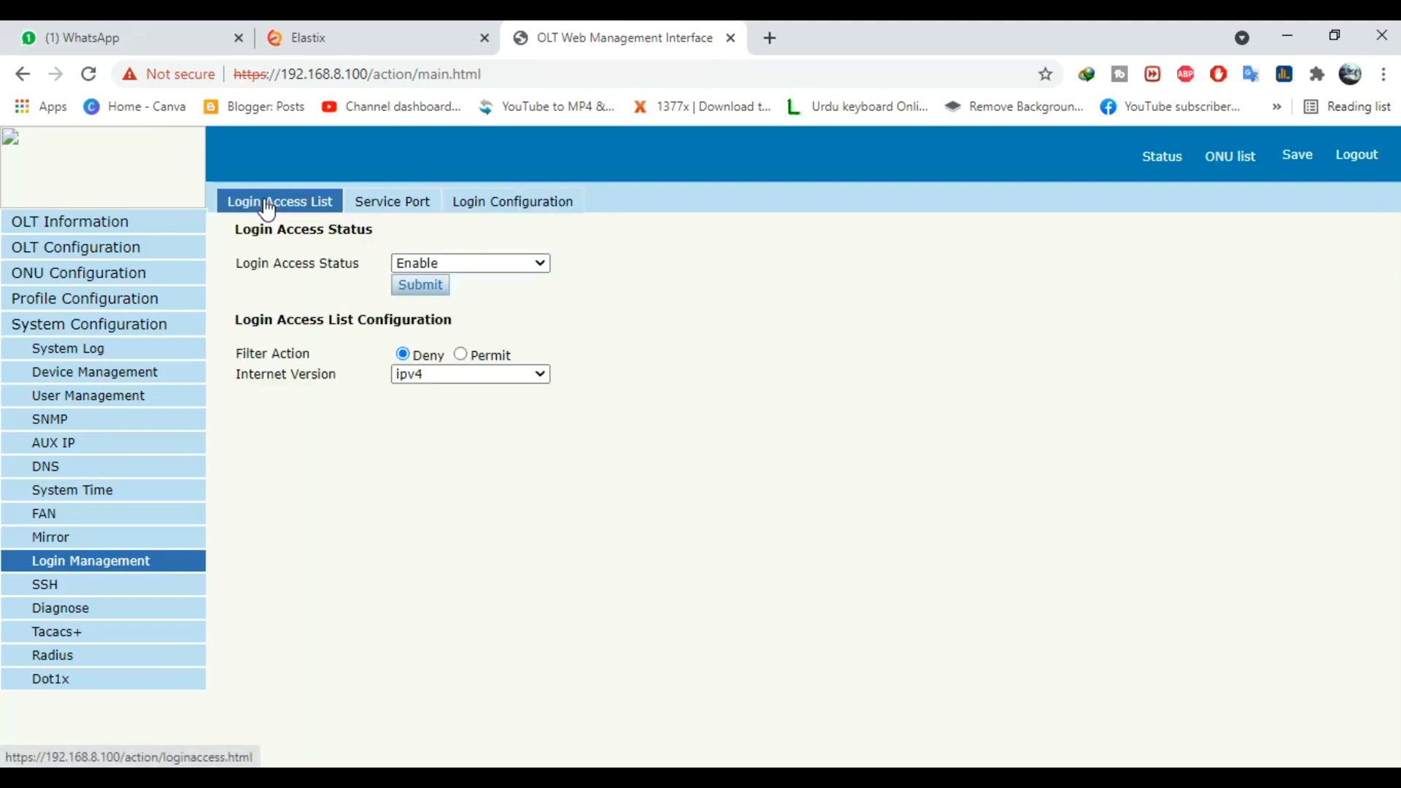
click(125, 378)
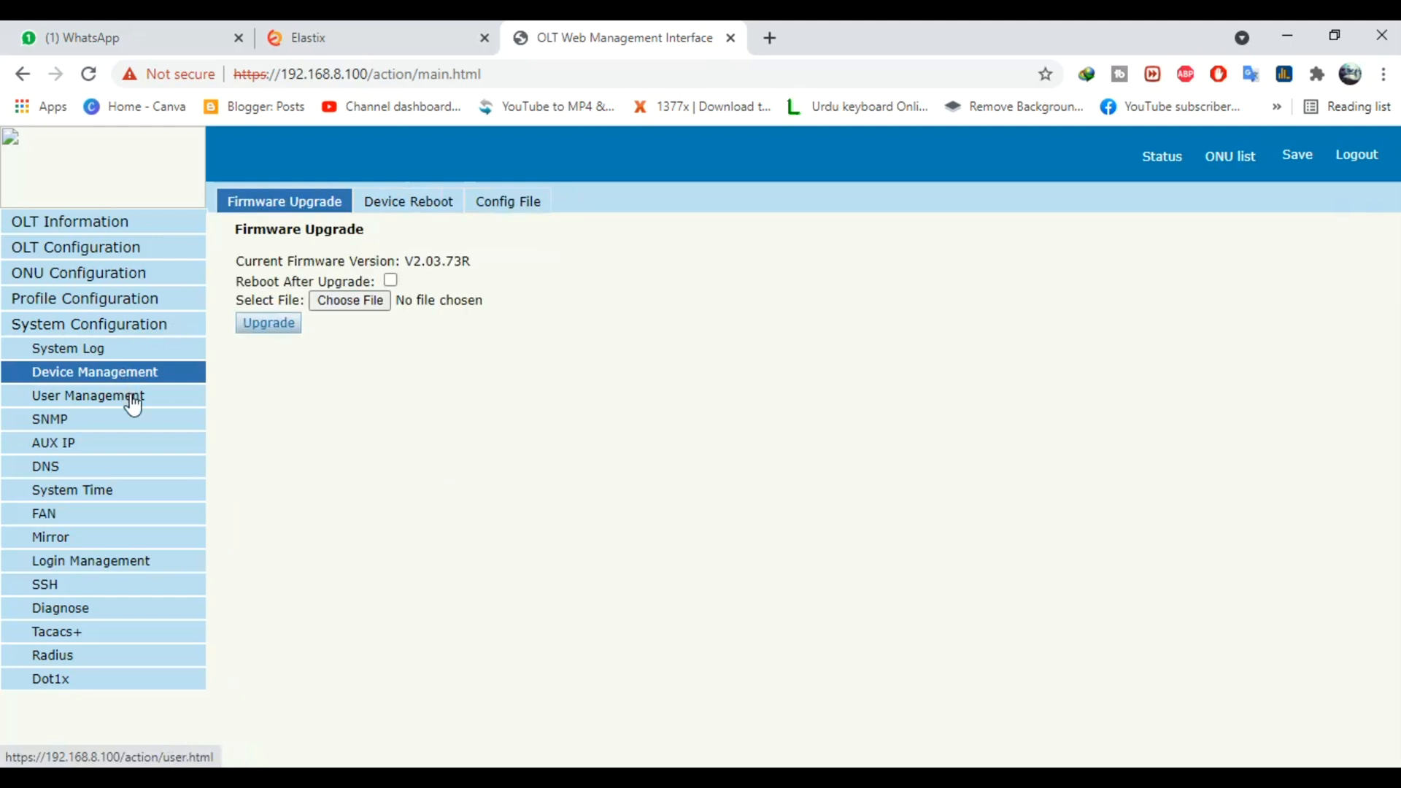
click(132, 402)
click(464, 264)
click(375, 203)
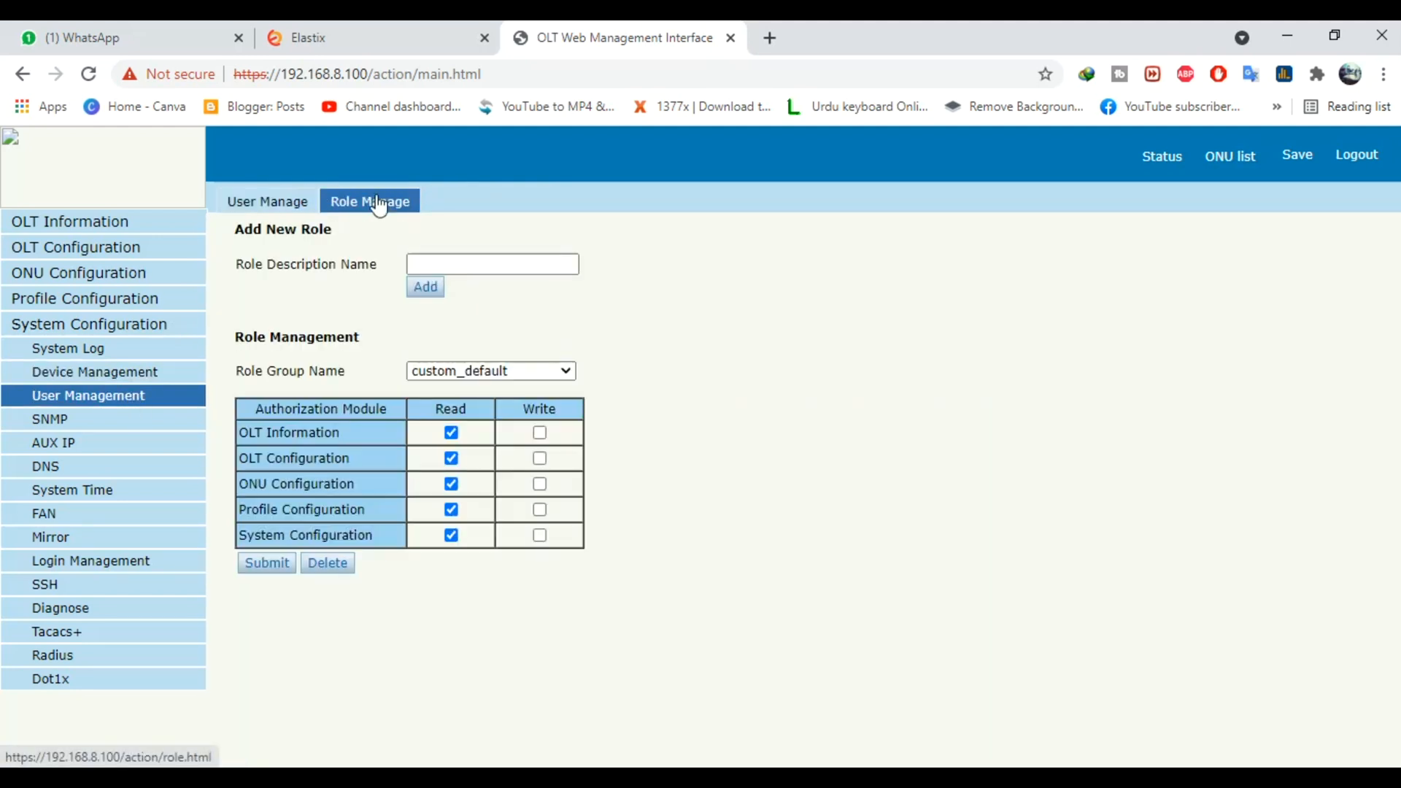
click(281, 201)
click(447, 264)
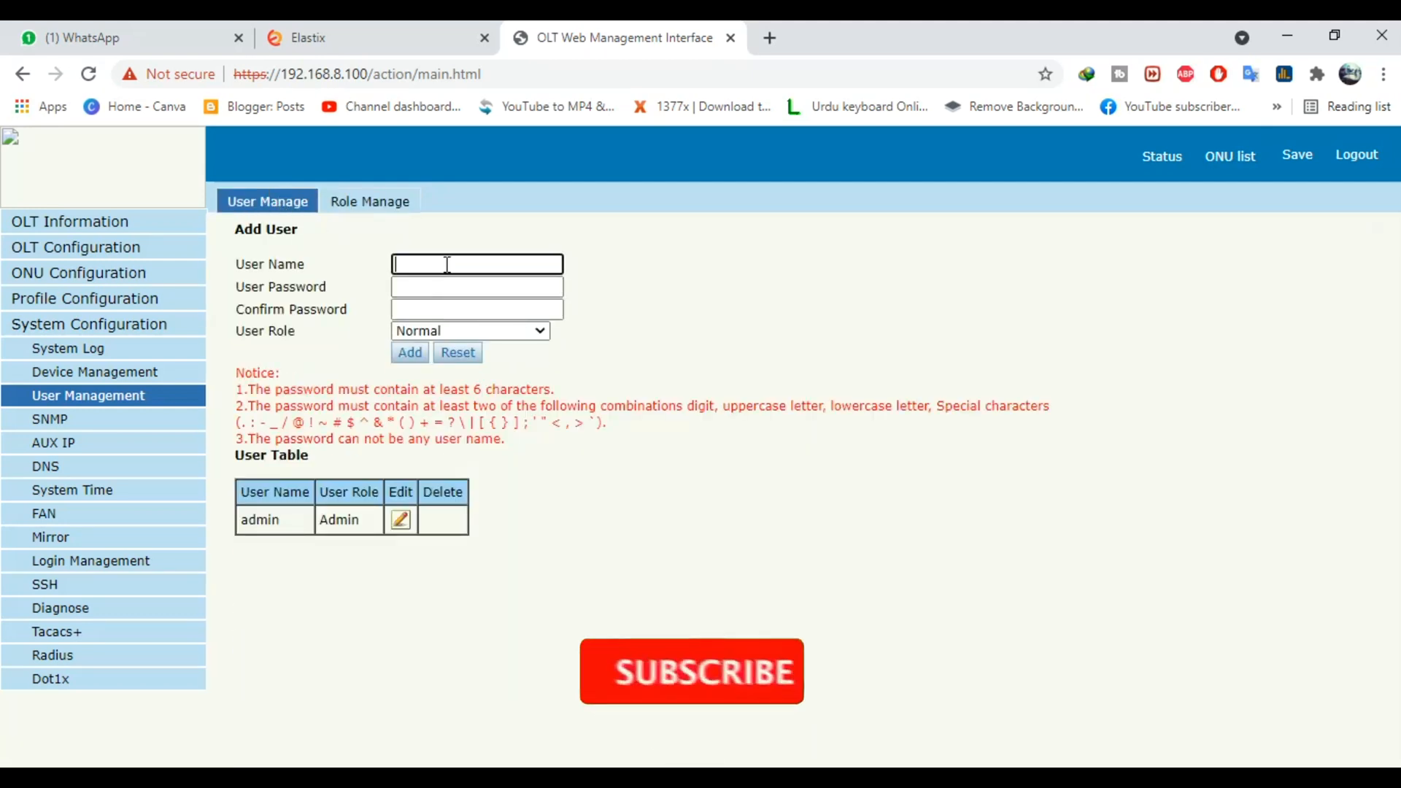
text(admin)
key(Tab)
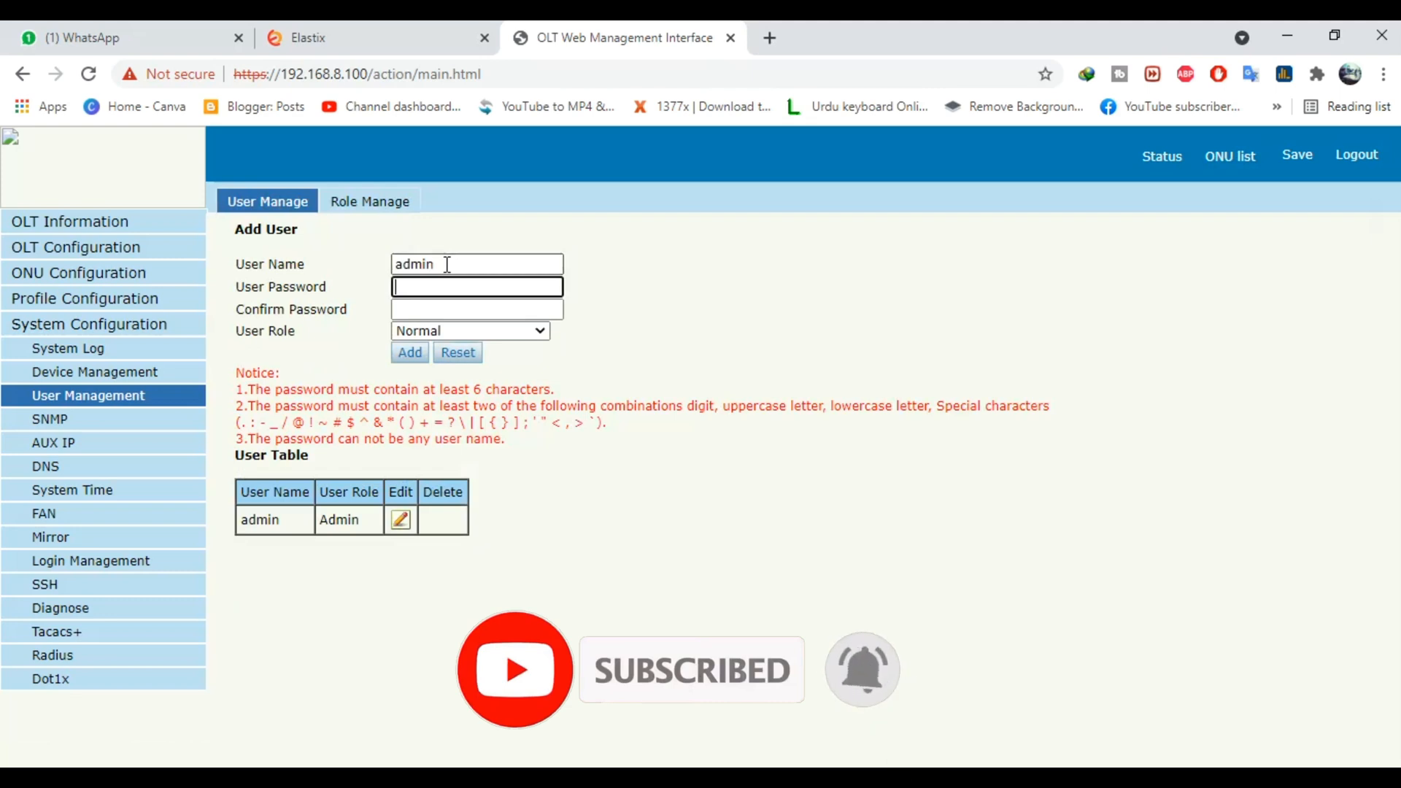
text(•••••••)
key(Tab)
text(•••••••)
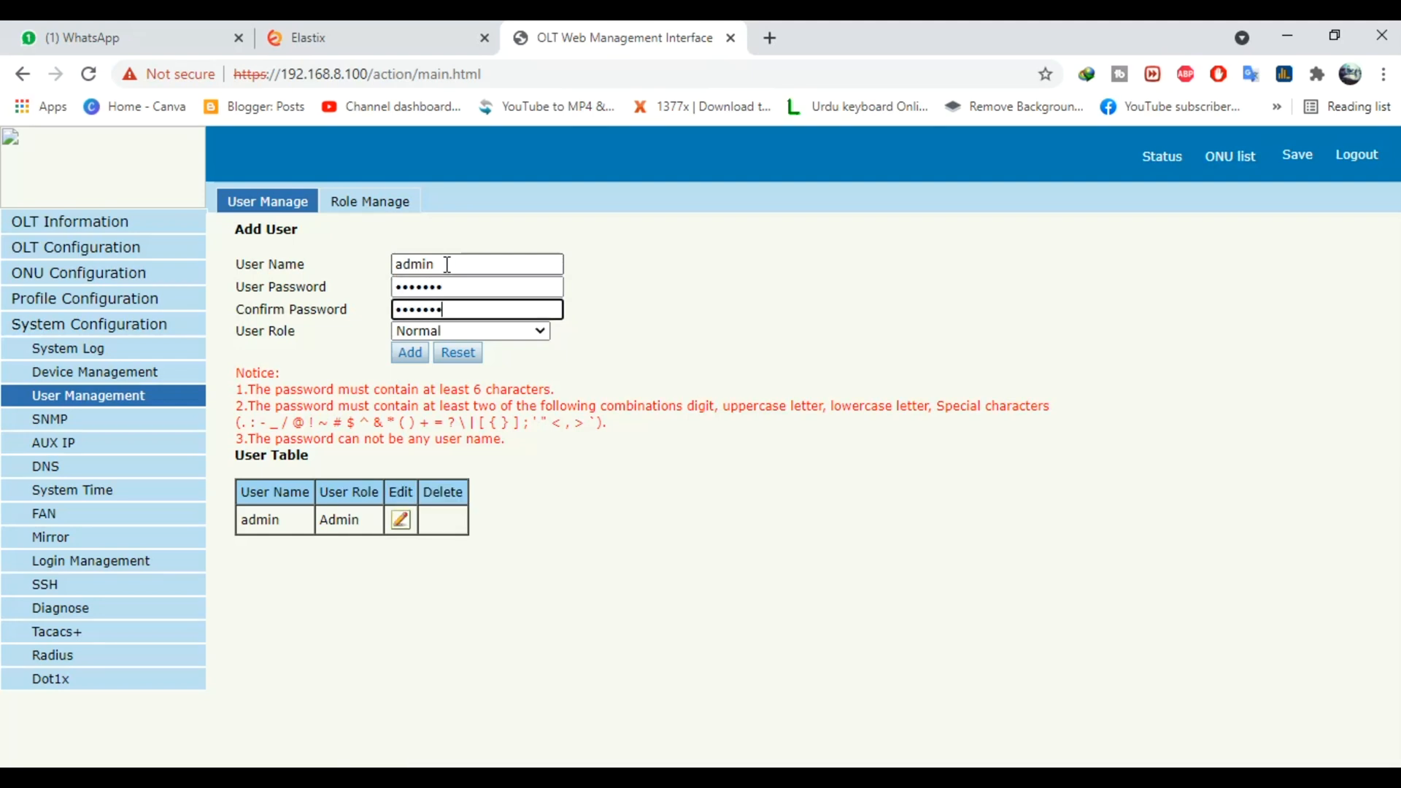
key(Tab)
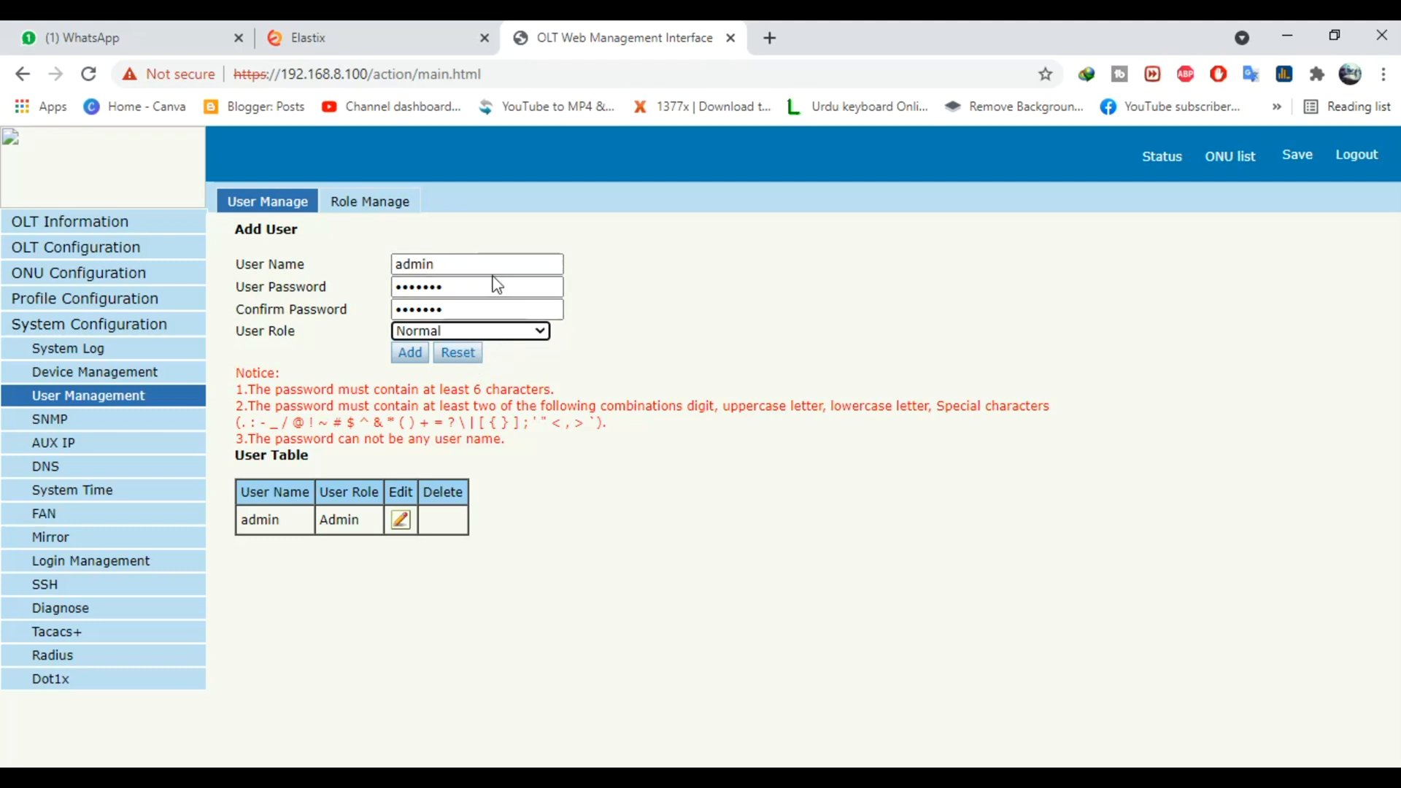
click(483, 336)
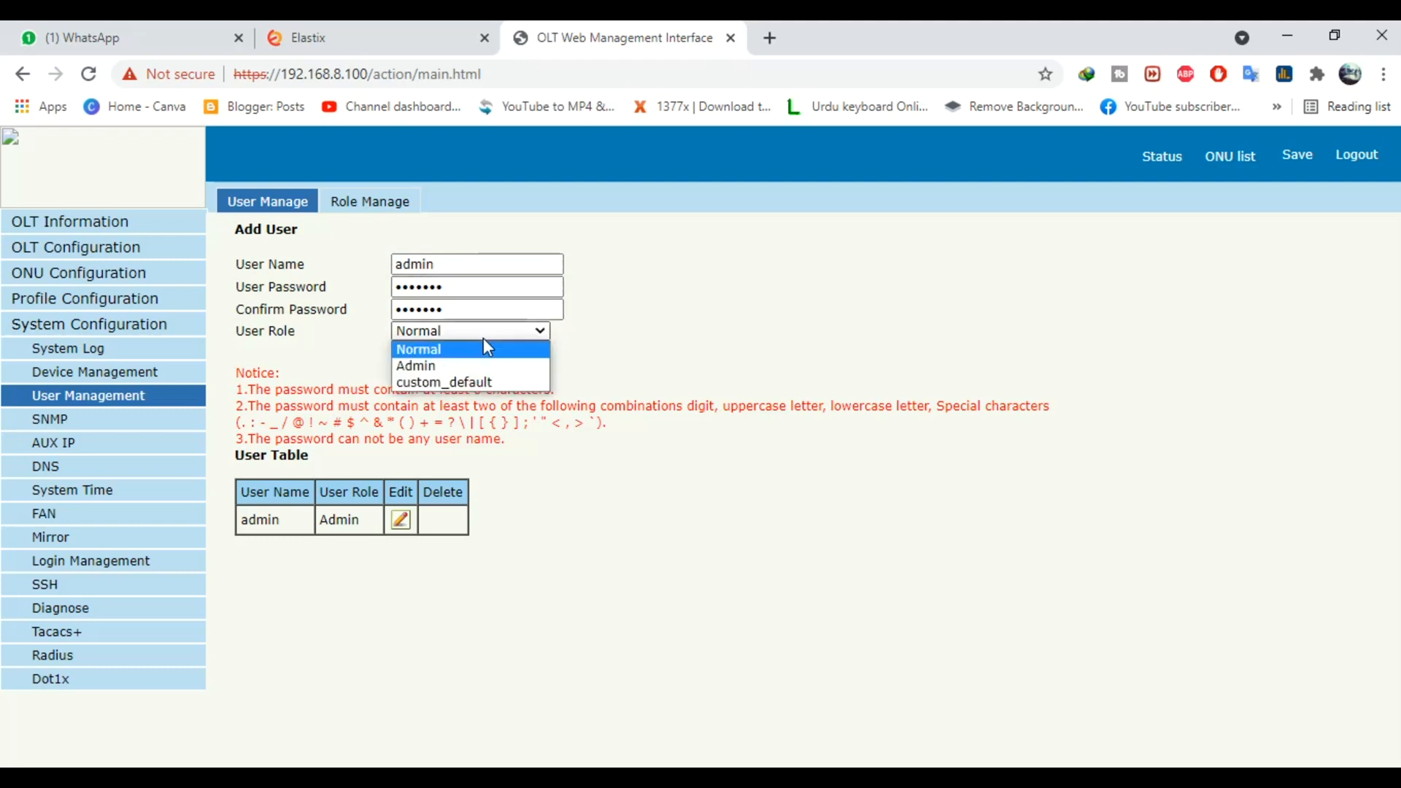
click(814, 314)
click(458, 355)
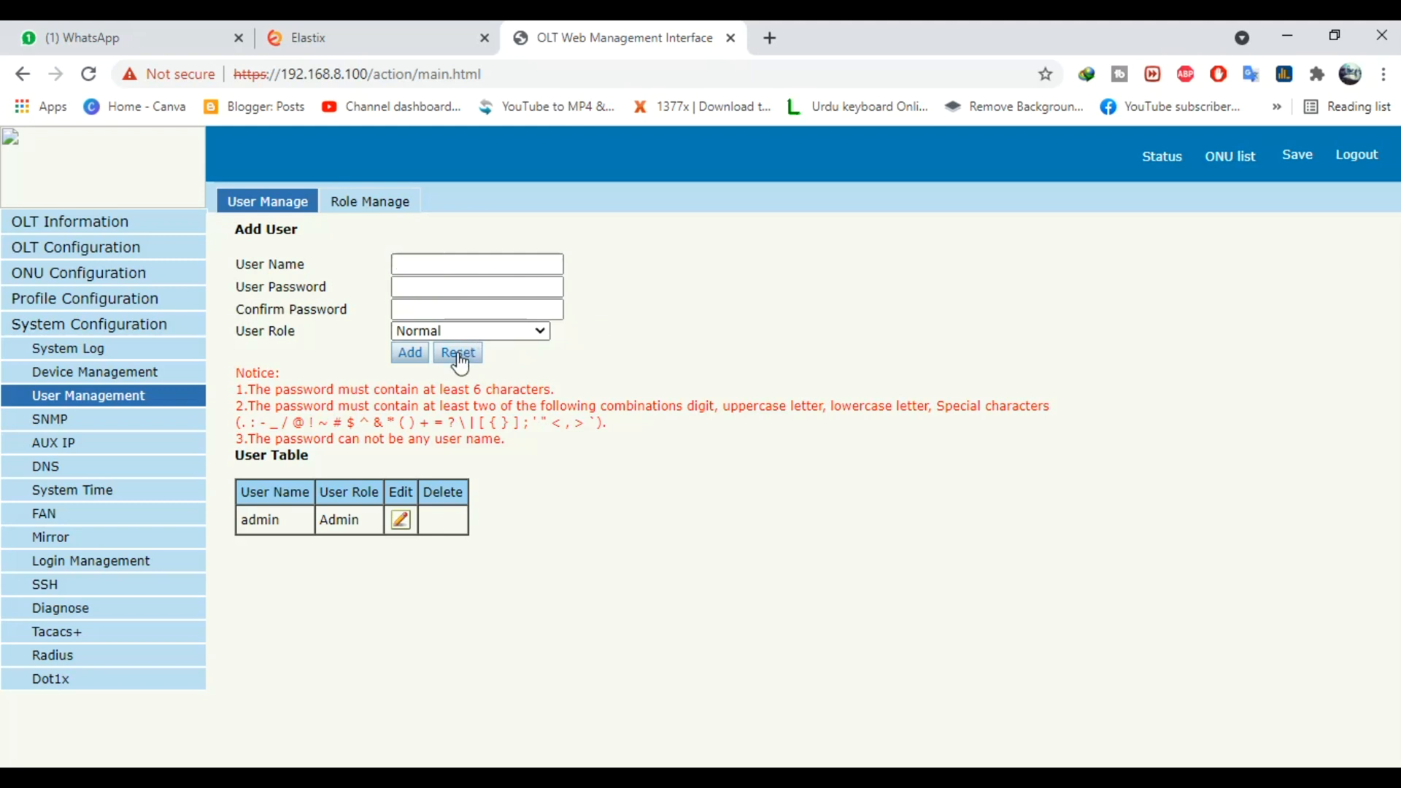
- Edit the existing admin account, entering and confirming a new user password, and apply the change
click(400, 520)
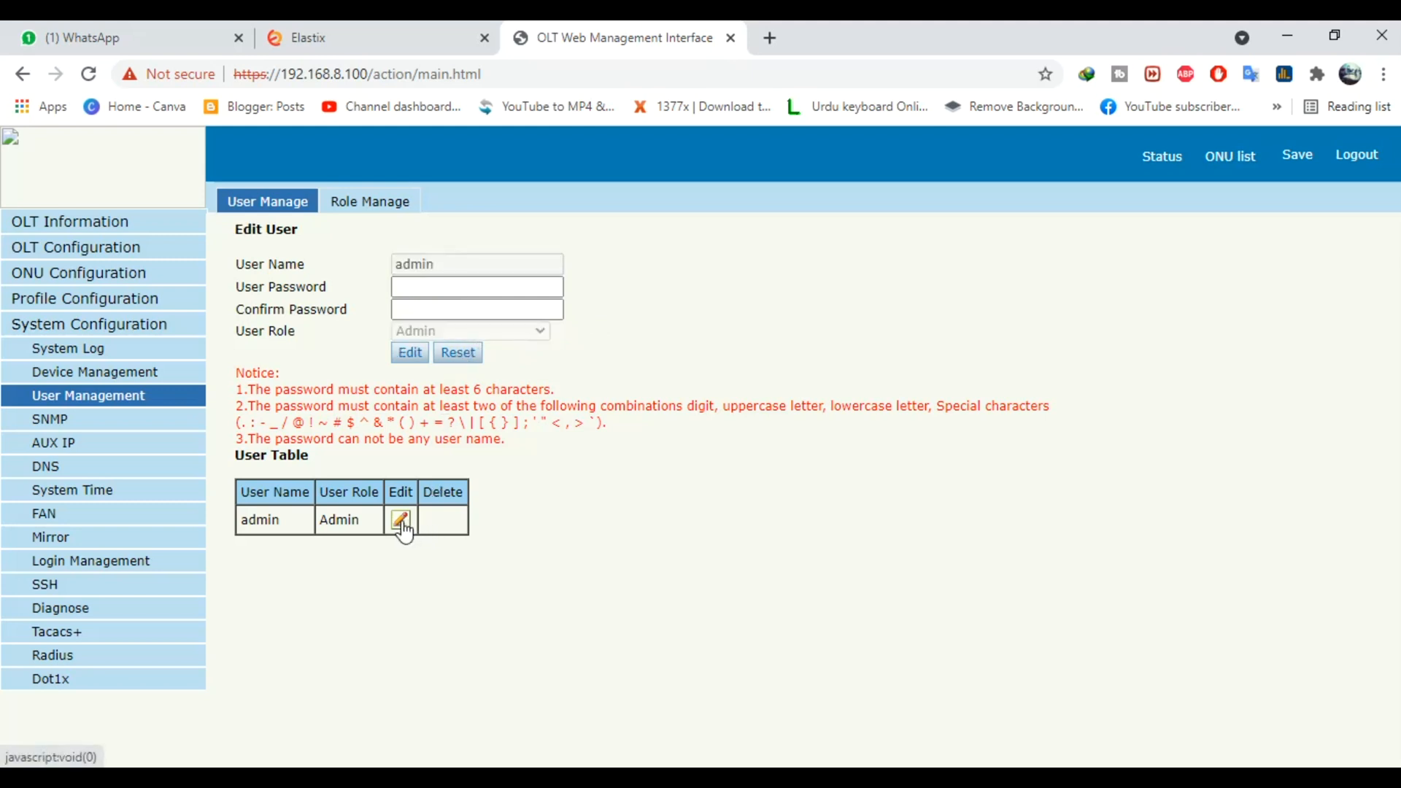
click(489, 285)
click(489, 285)
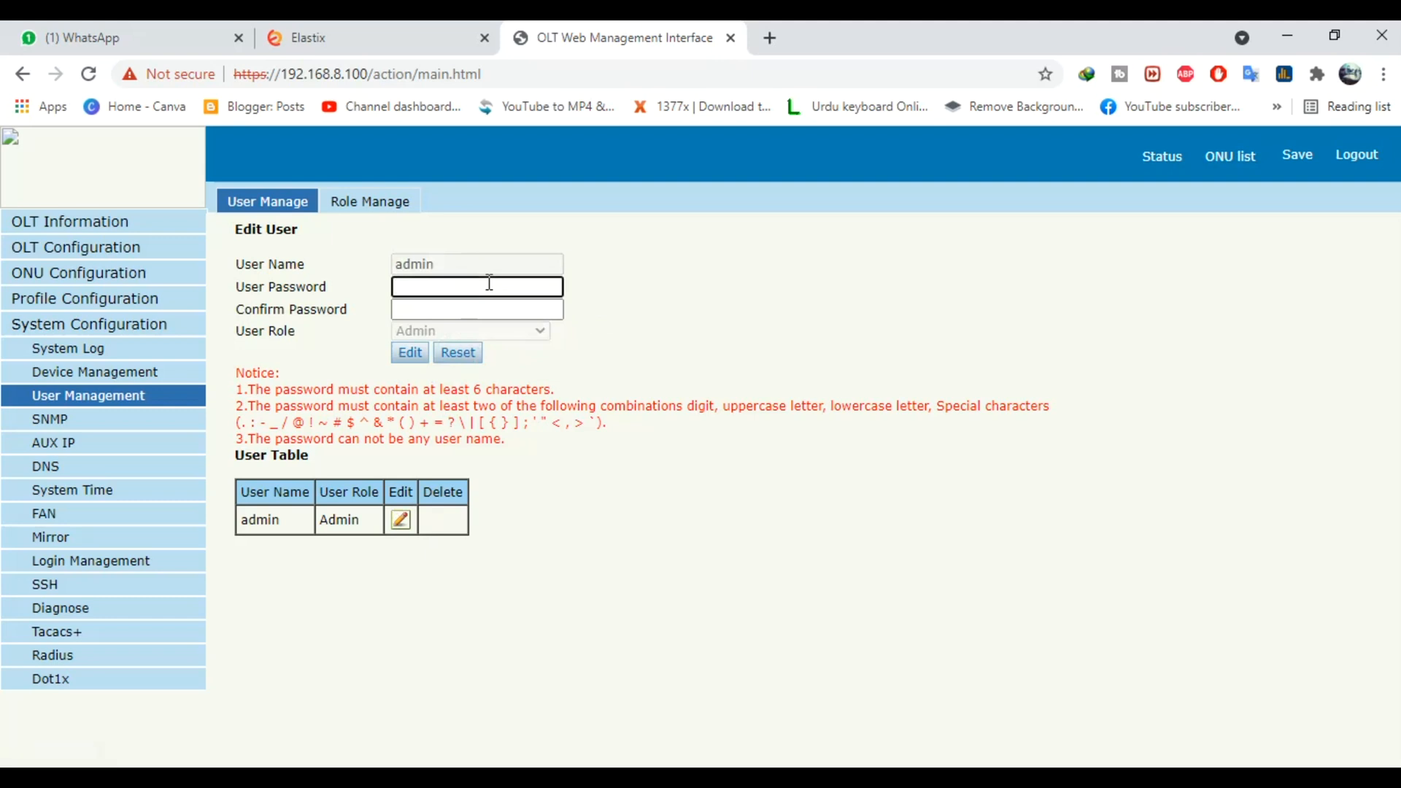
text(*******)
key(Tab)
text(*******)
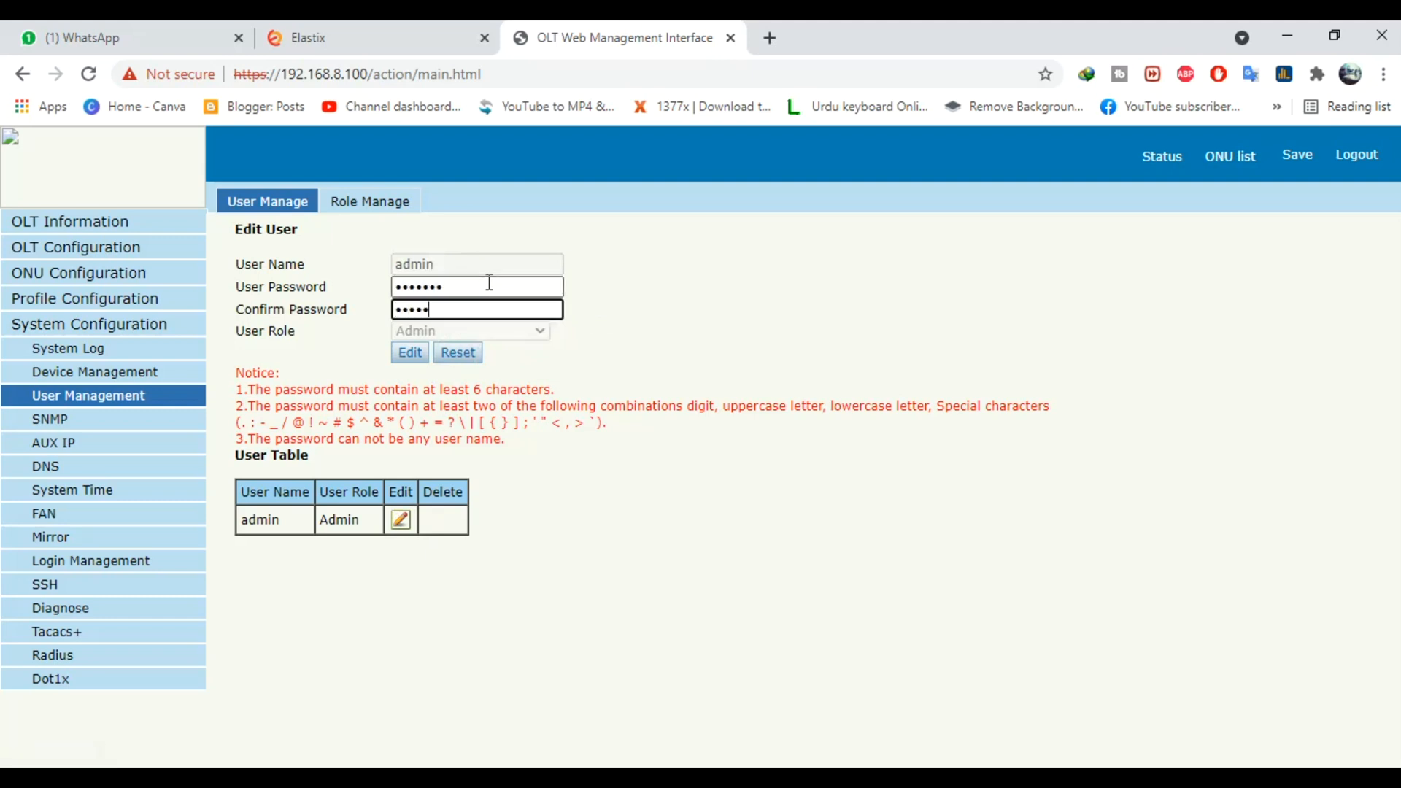
click(408, 354)
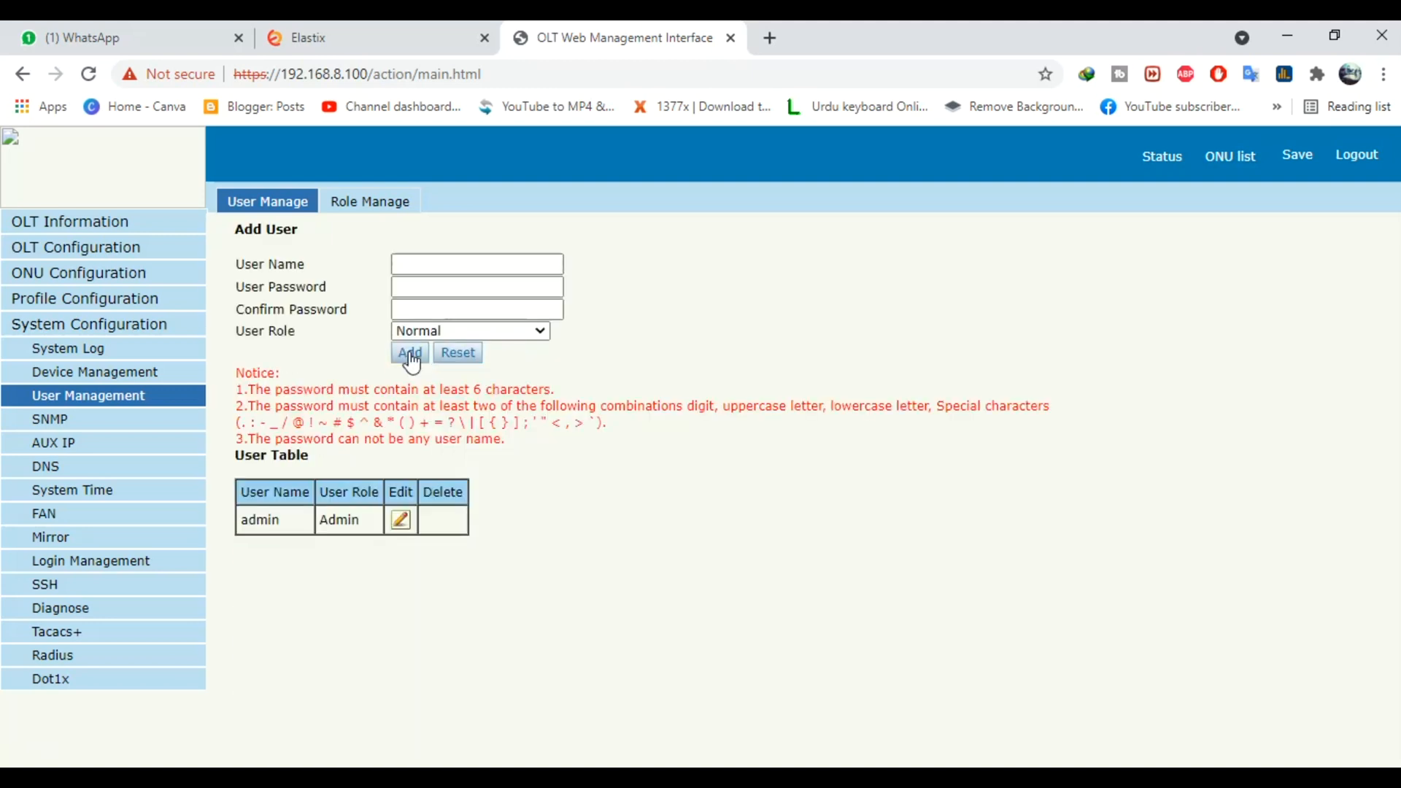
- Add a new account named user with the Normal role, entering and confirming its user password
click(408, 262)
text(user)
key(Tab)
text(•••••••)
key(Tab)
text(•••••••)
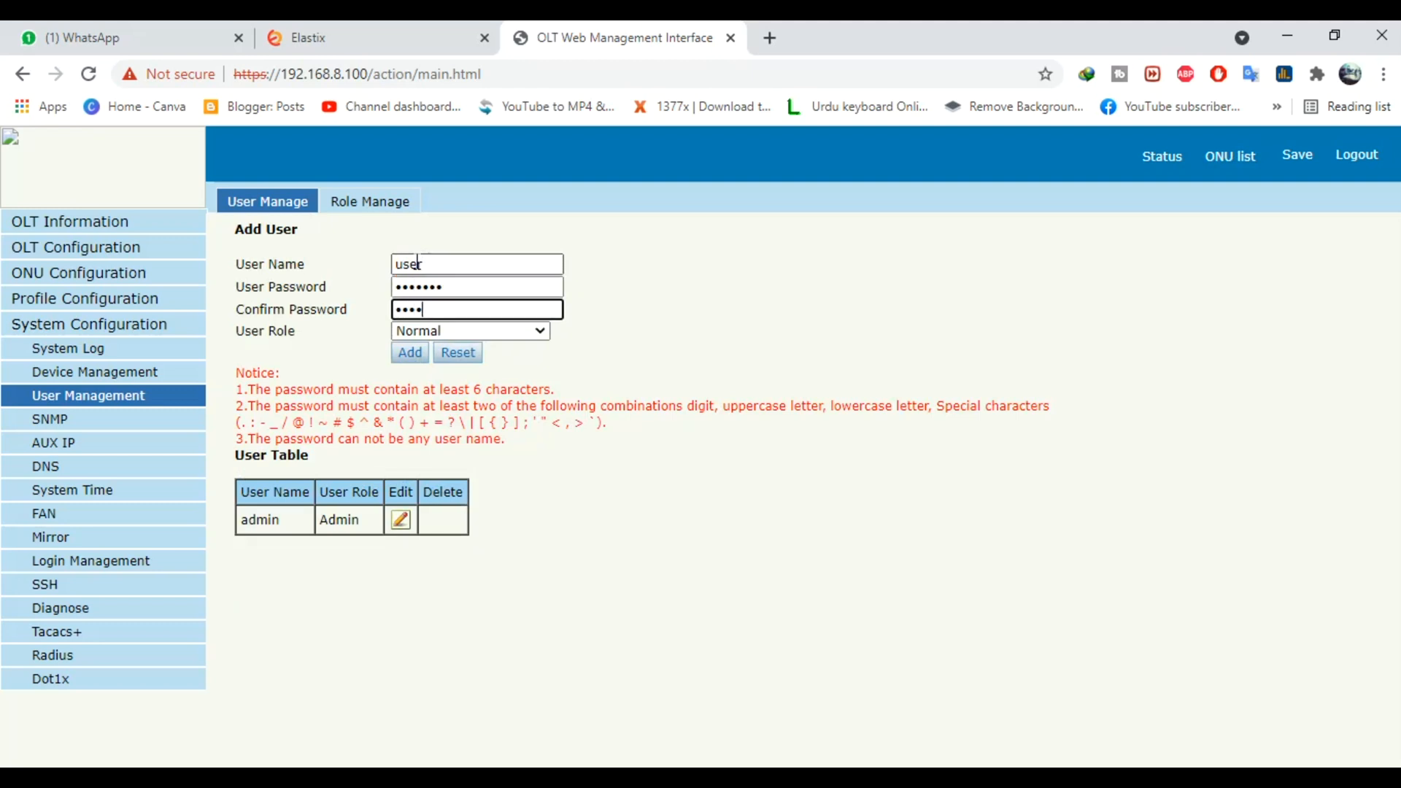
click(479, 332)
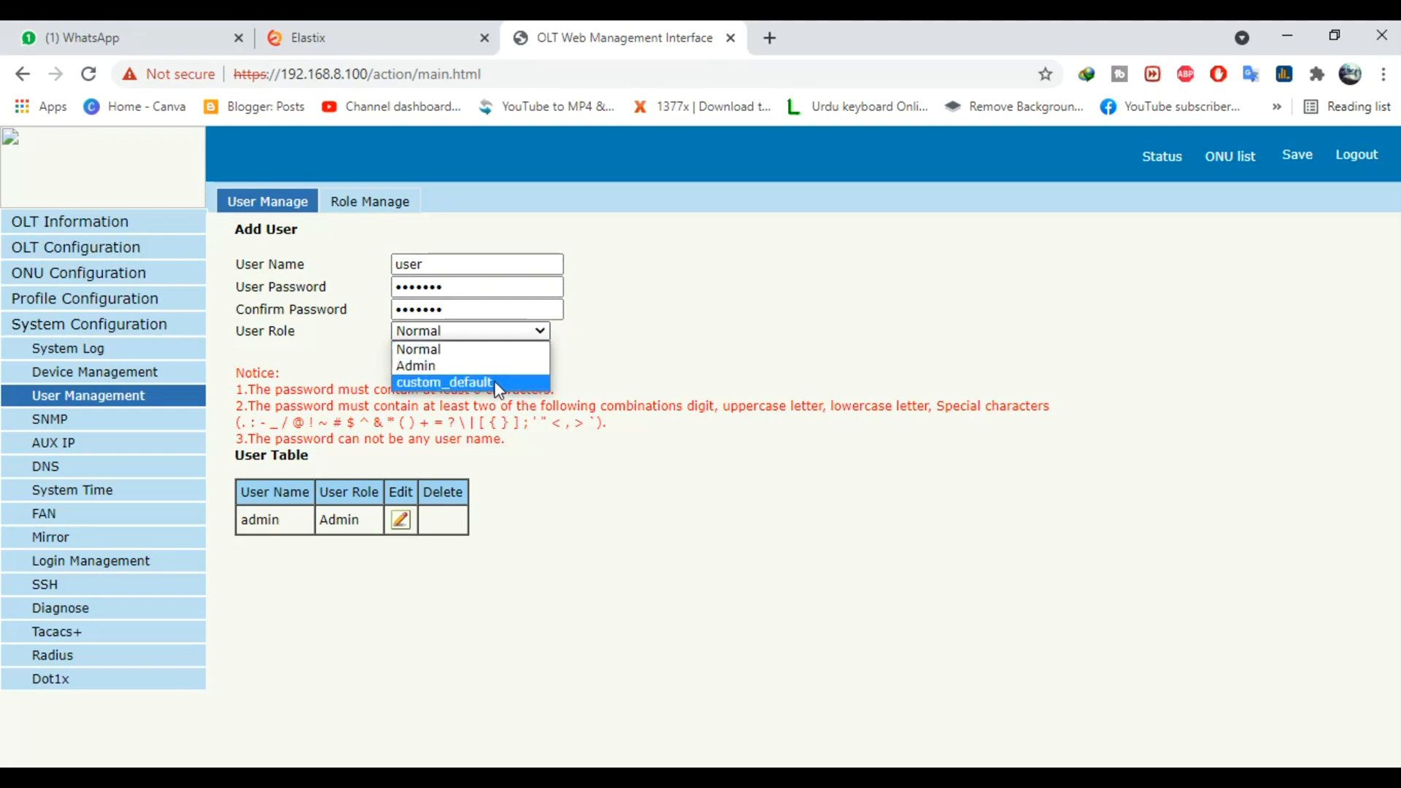
click(500, 350)
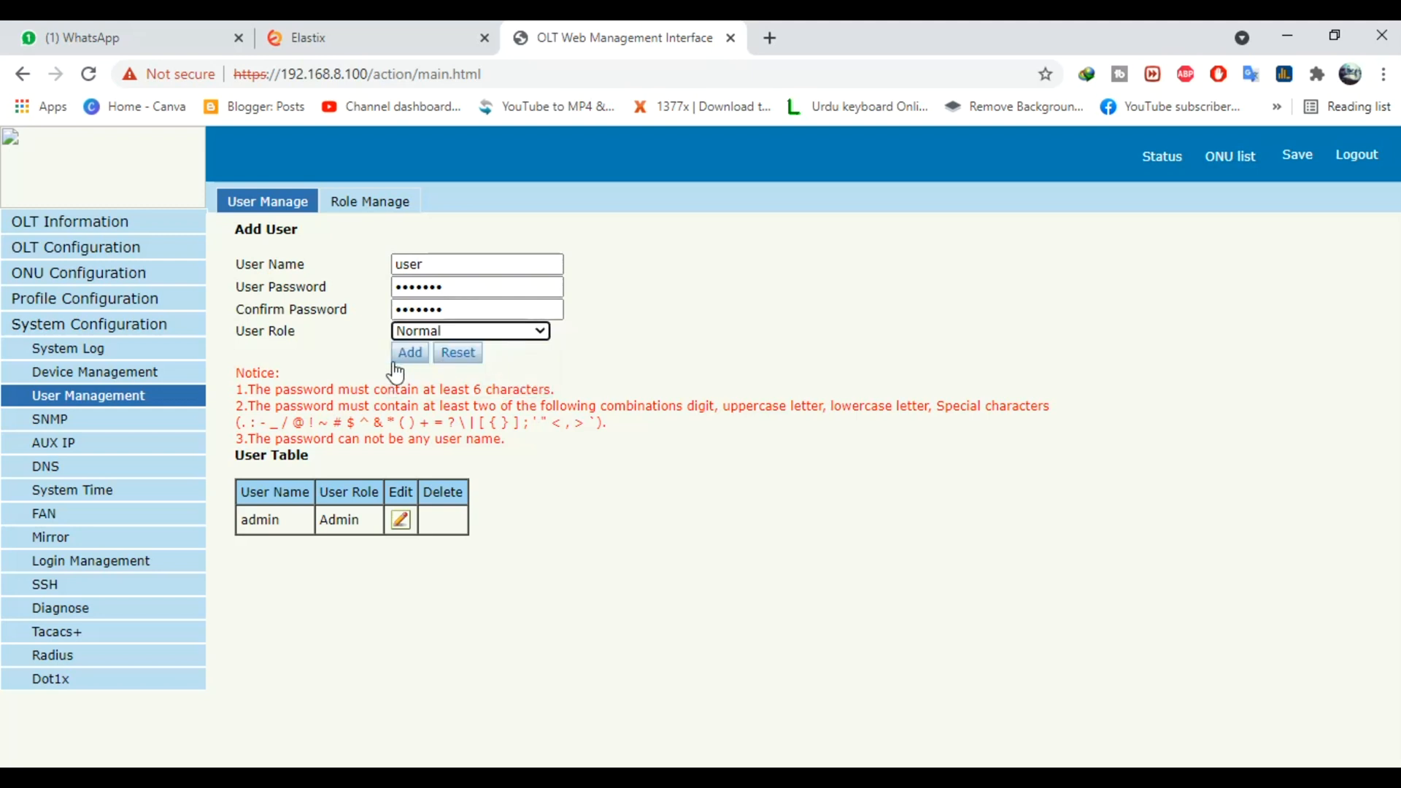
click(404, 357)
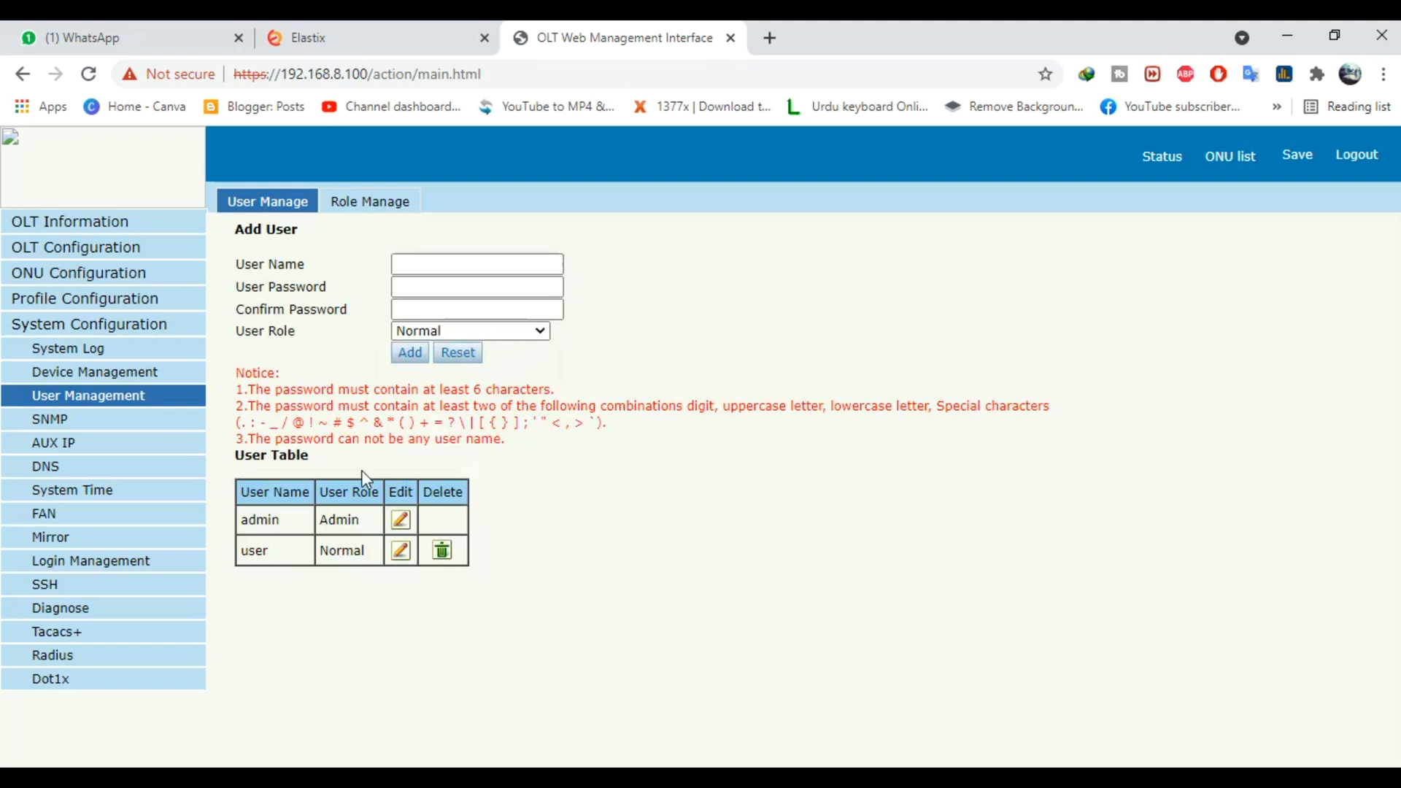
- Examine the read and write permissions of the custom_default role group
click(372, 219)
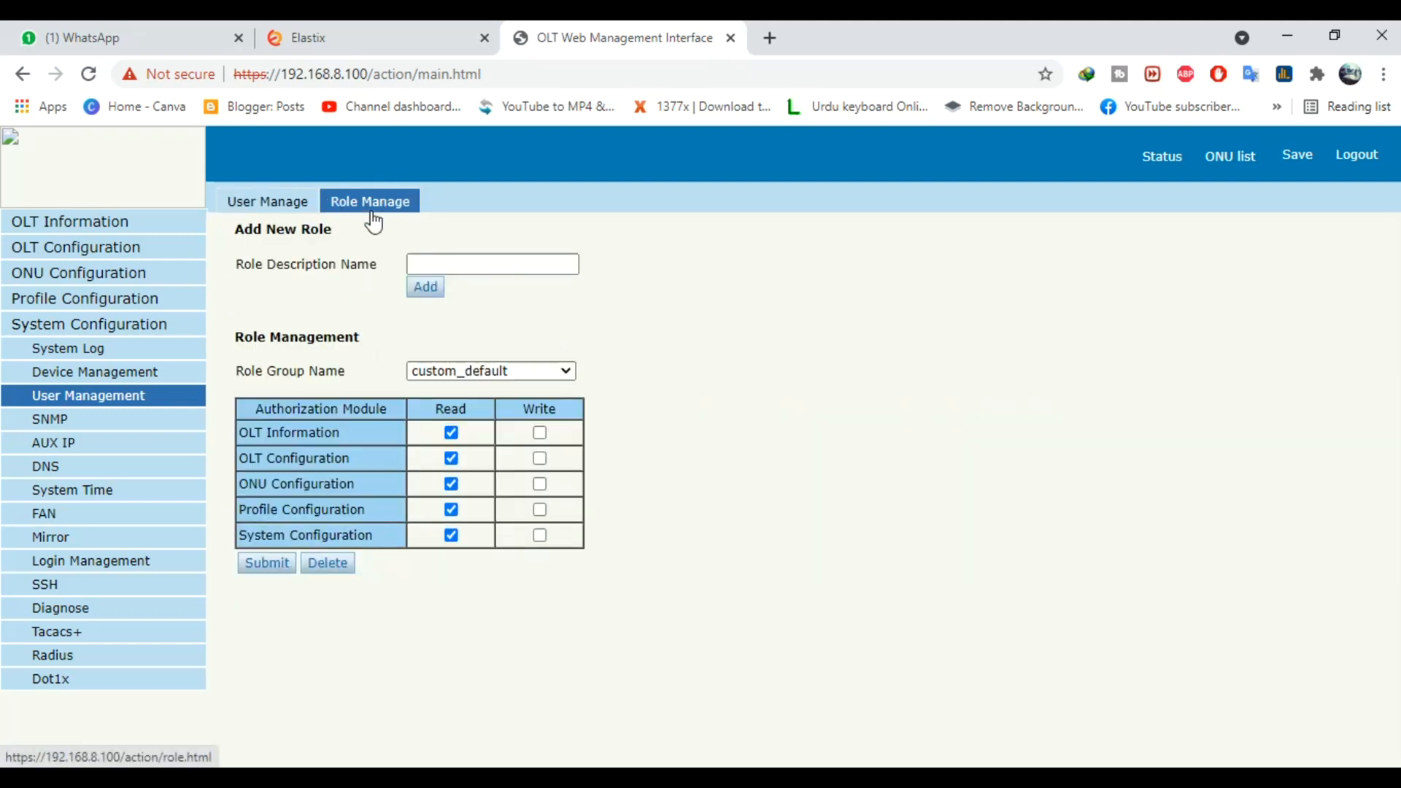
click(506, 369)
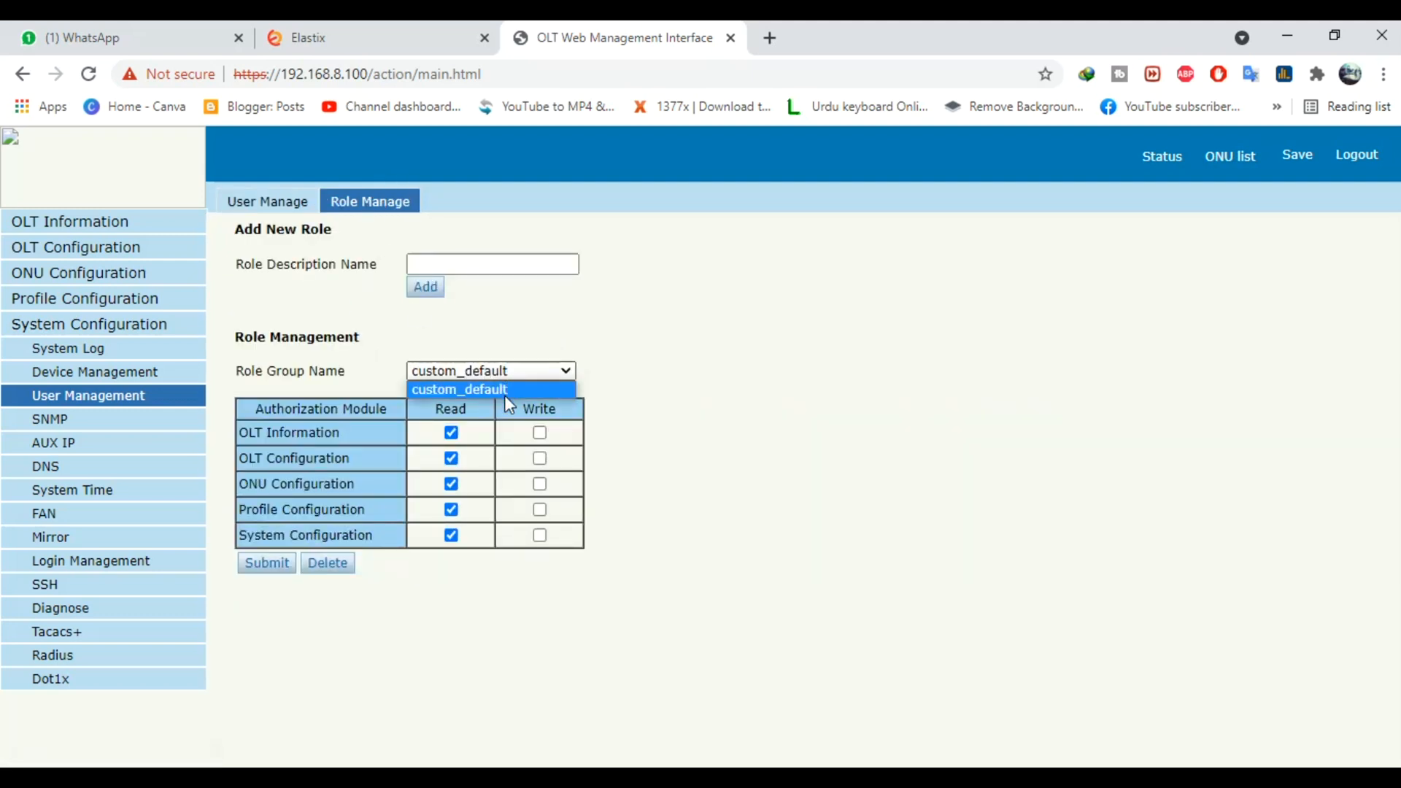
click(812, 403)
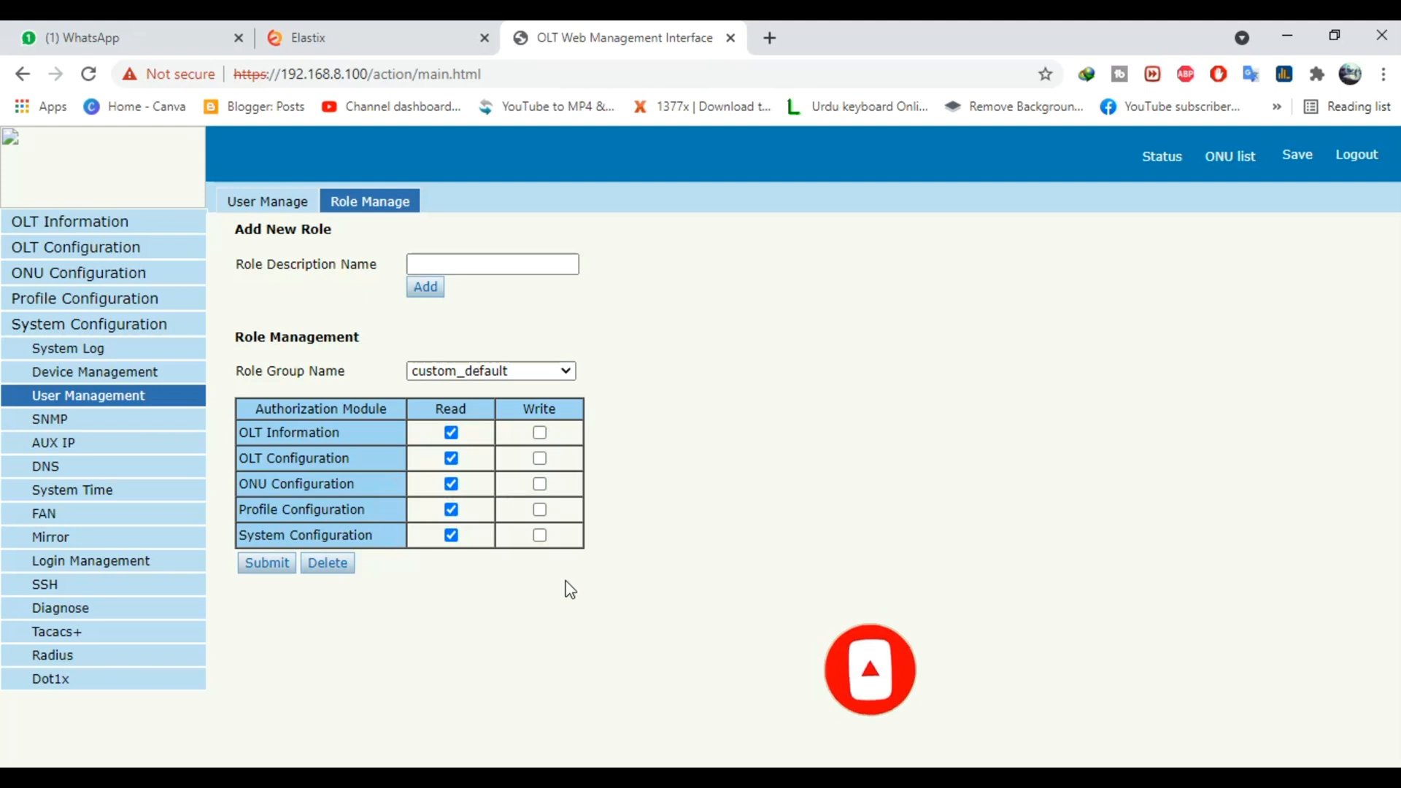
- Edit the account named user, set its role to custom_default and try to apply the change
click(272, 198)
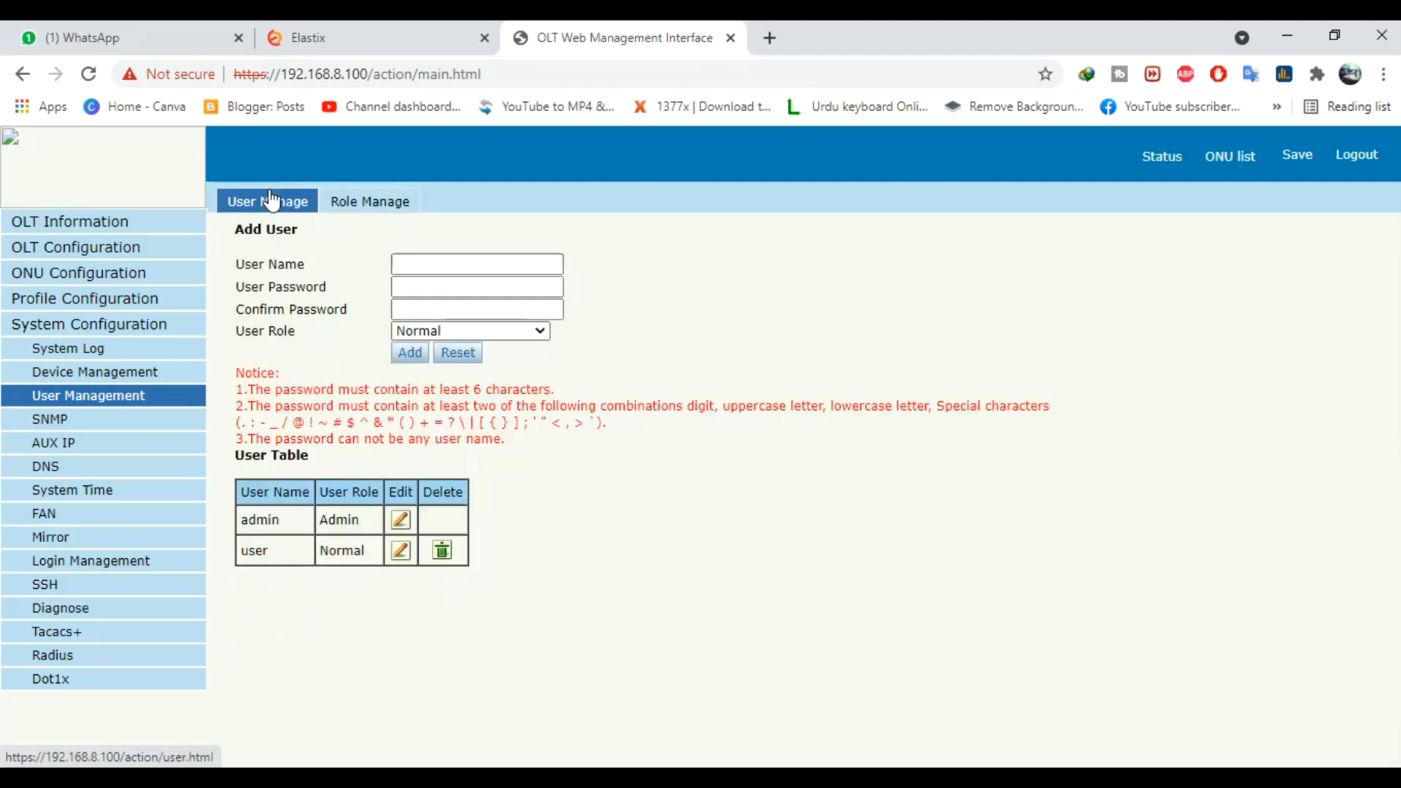
click(400, 552)
click(531, 332)
click(519, 383)
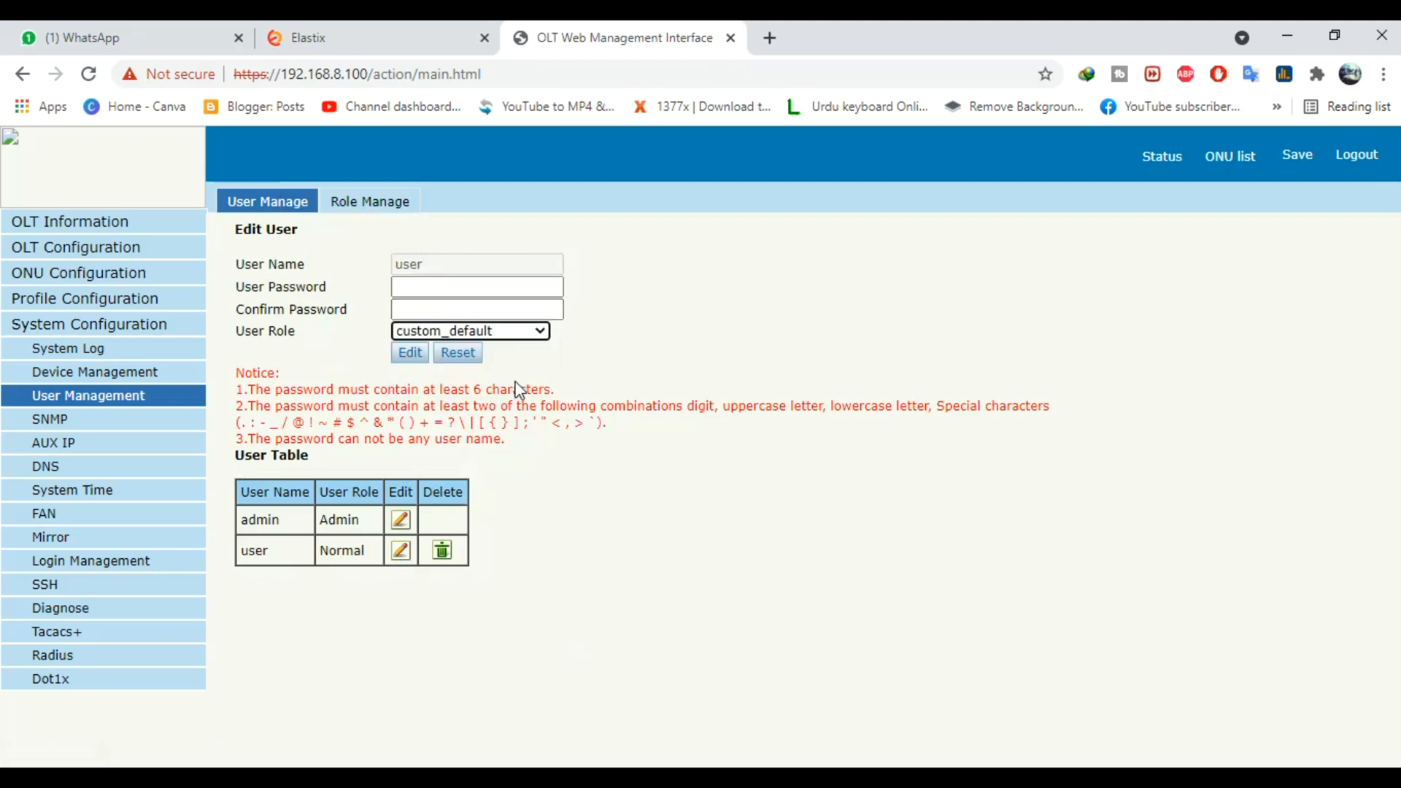
click(411, 354)
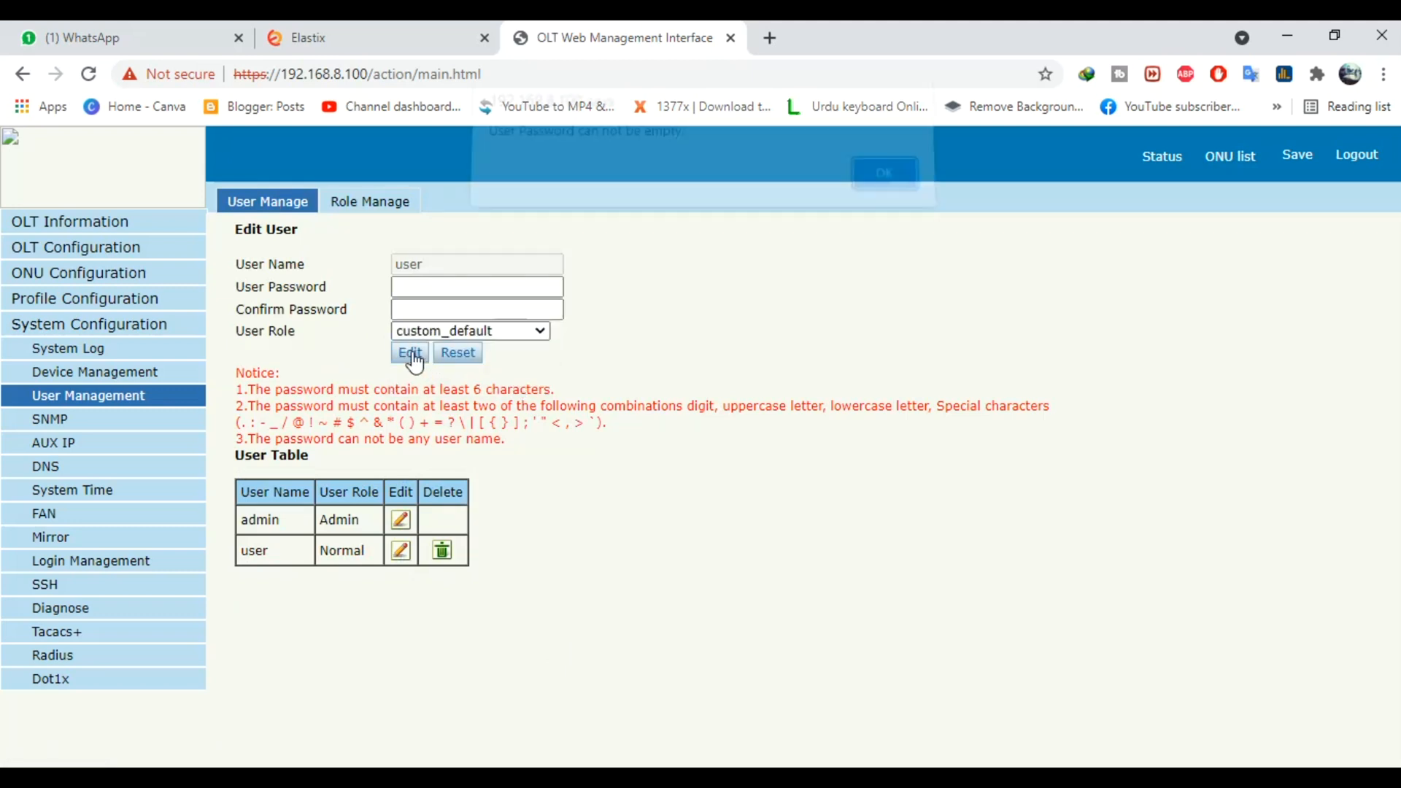
click(881, 184)
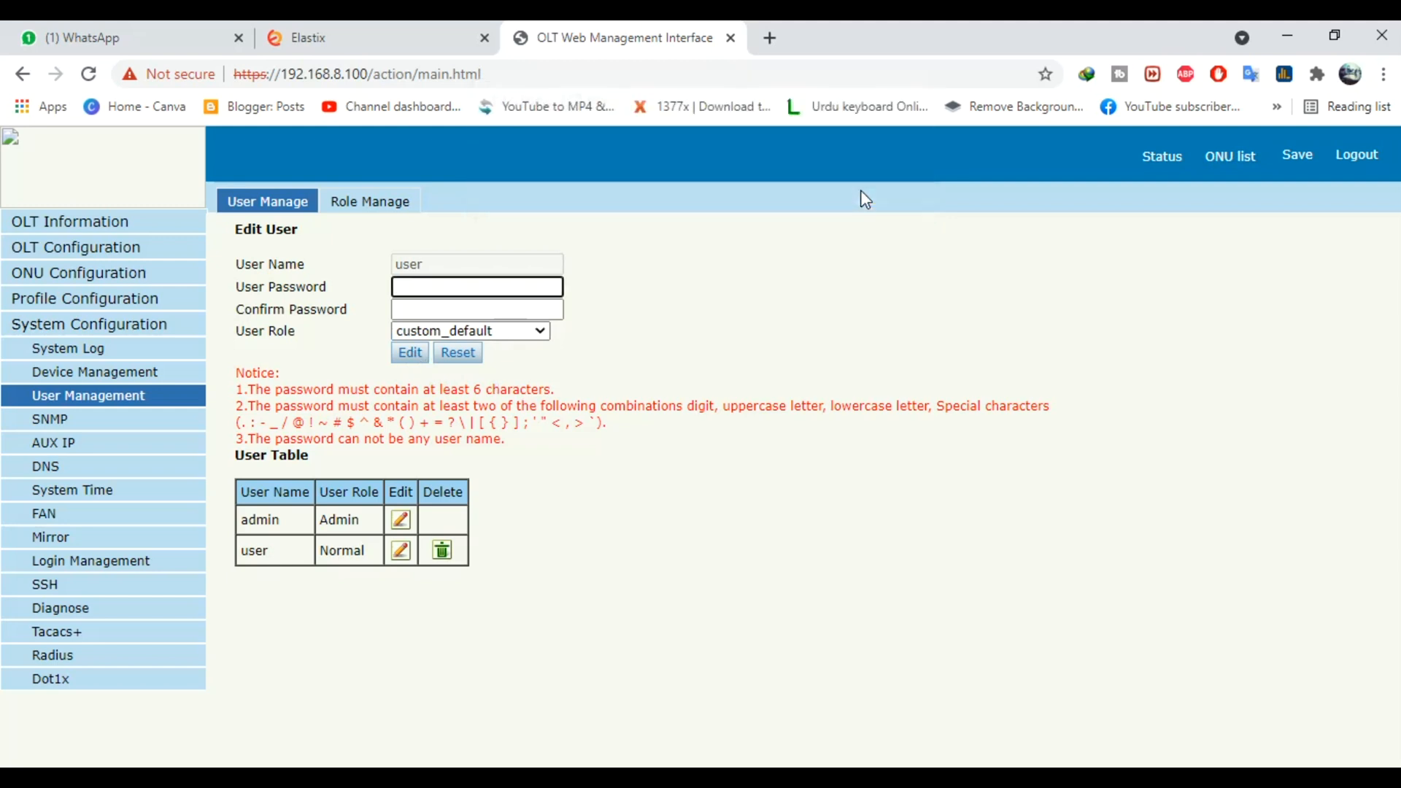